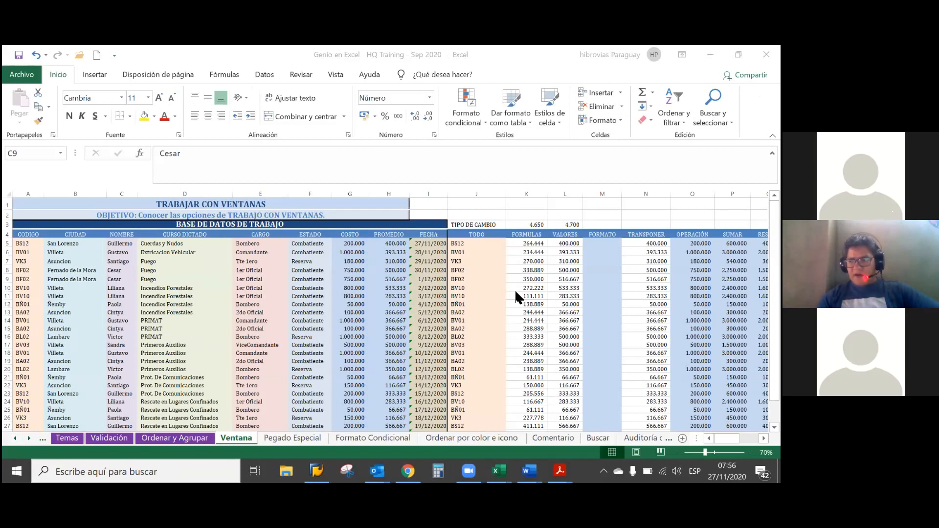
scroll(335, 303, "down", 2)
scroll(335, 305, "up", 2)
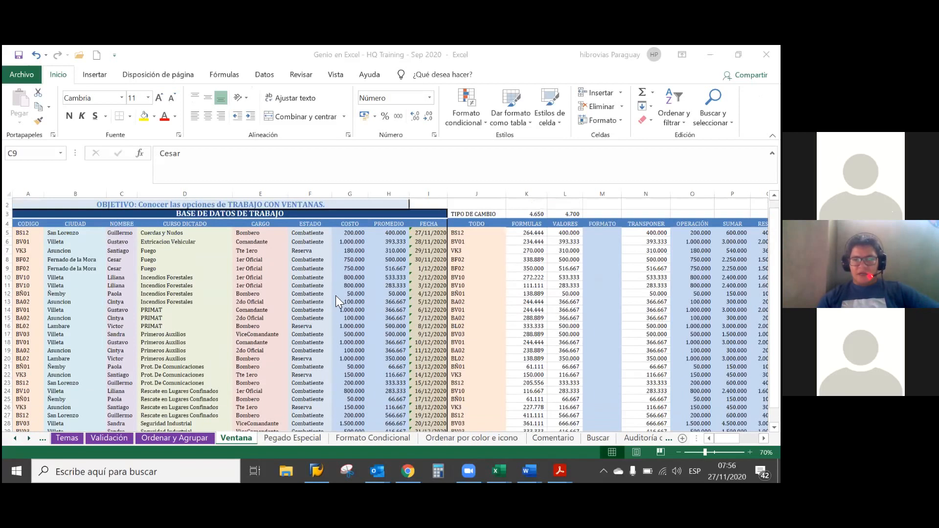
scroll(335, 296, "up", 1)
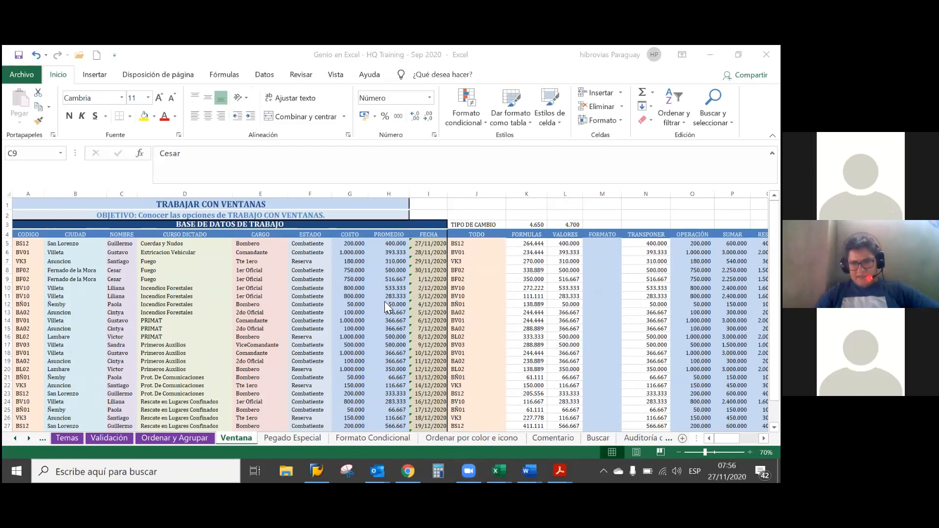
scroll(338, 315, "down", 1)
scroll(338, 315, "up", 1)
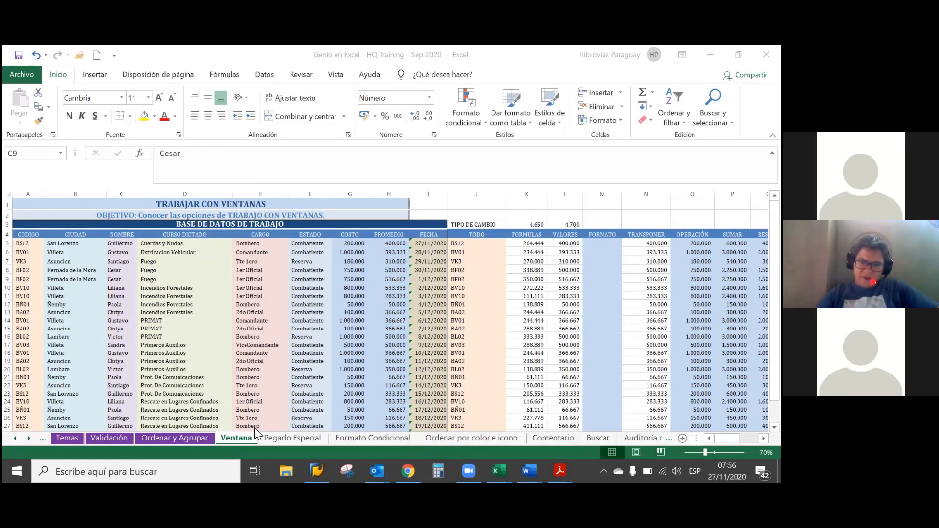
Set the Ventana sheet's tab colour to purple, matching the Temas, Validación and Ordenar y Agrupar tabs.
left_click(281, 436)
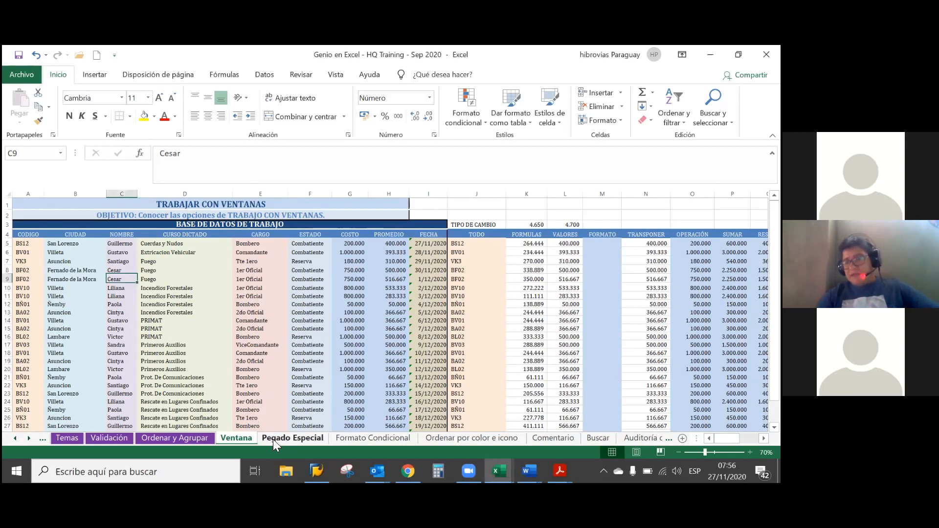
left_click(274, 439)
left_click(237, 440)
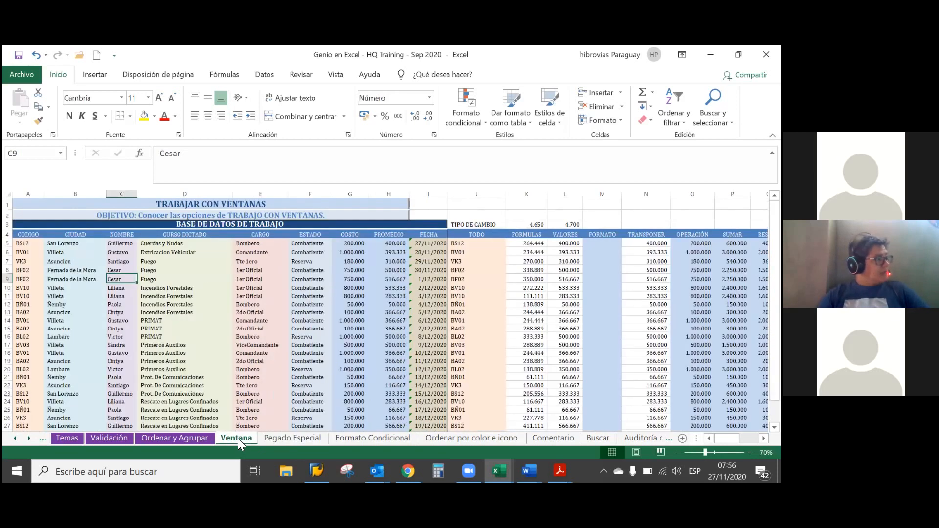
right_click(238, 438)
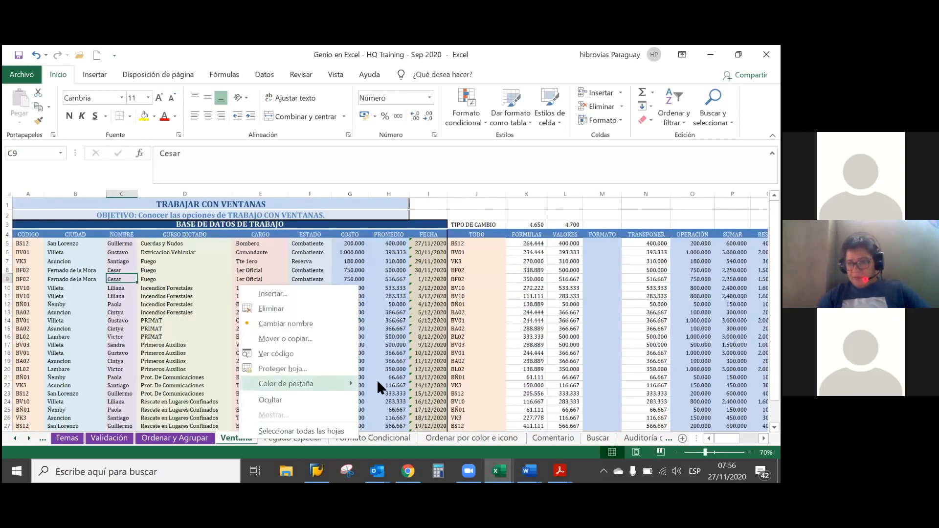
mouse_move(342, 383)
left_click(459, 396)
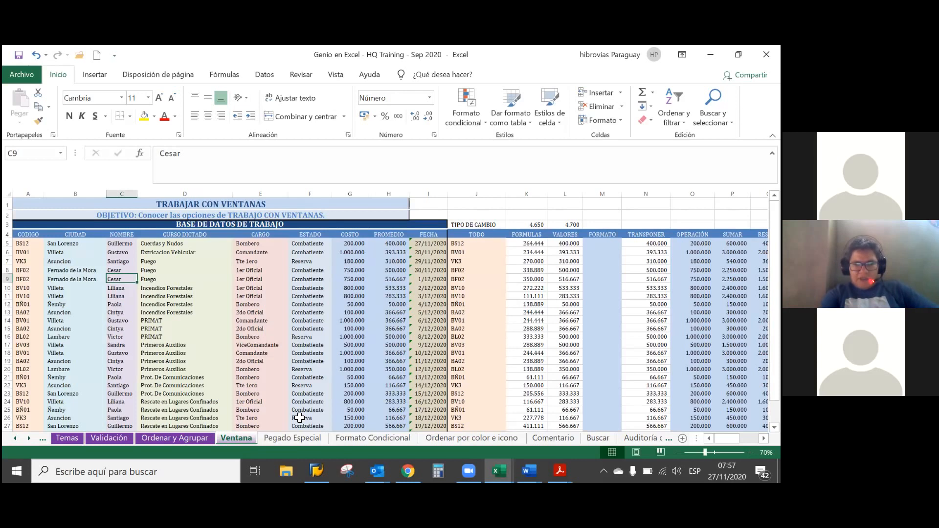
Switch to the Pegado Especial sheet and set its zoom to 70%.
left_click(296, 432)
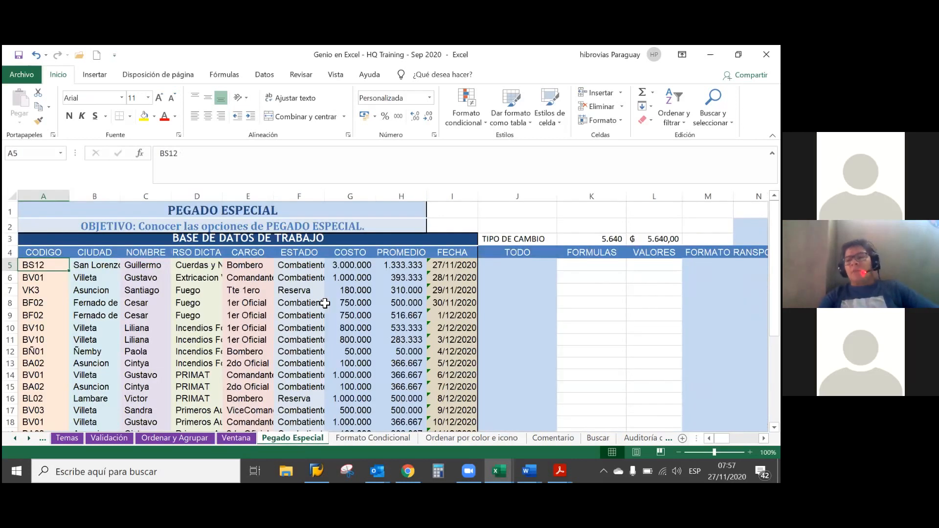
scroll(324, 303, "down", 1)
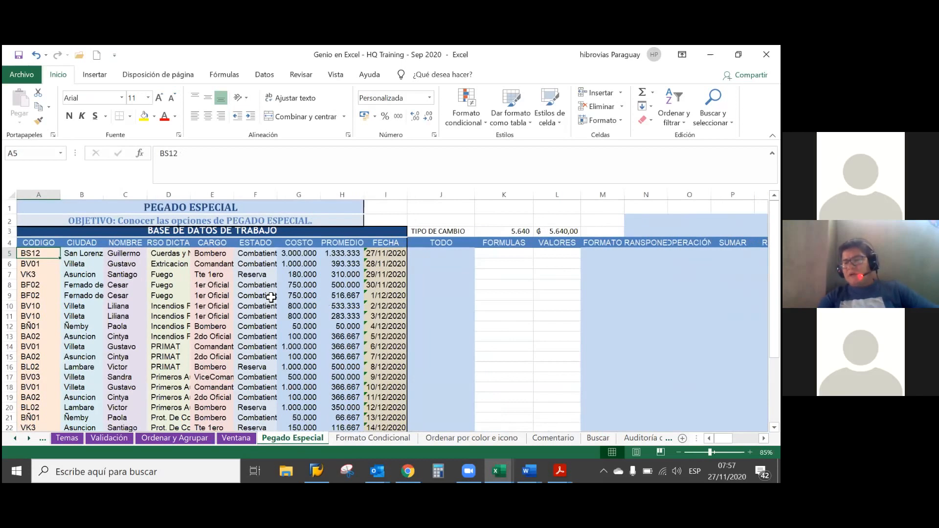
scroll(274, 298, "down", 1)
scroll(202, 282, "down", 1)
scroll(202, 281, "up", 1)
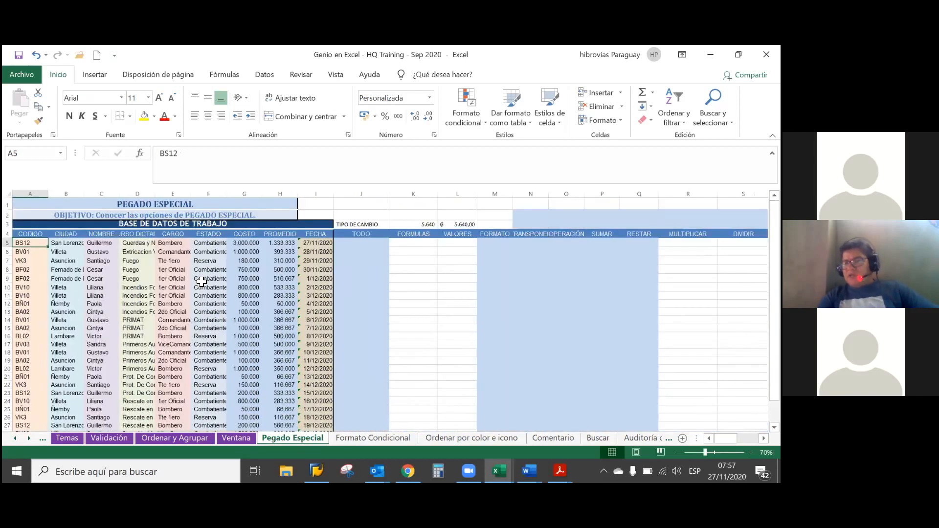
key("XF86AudioRaiseVolume")
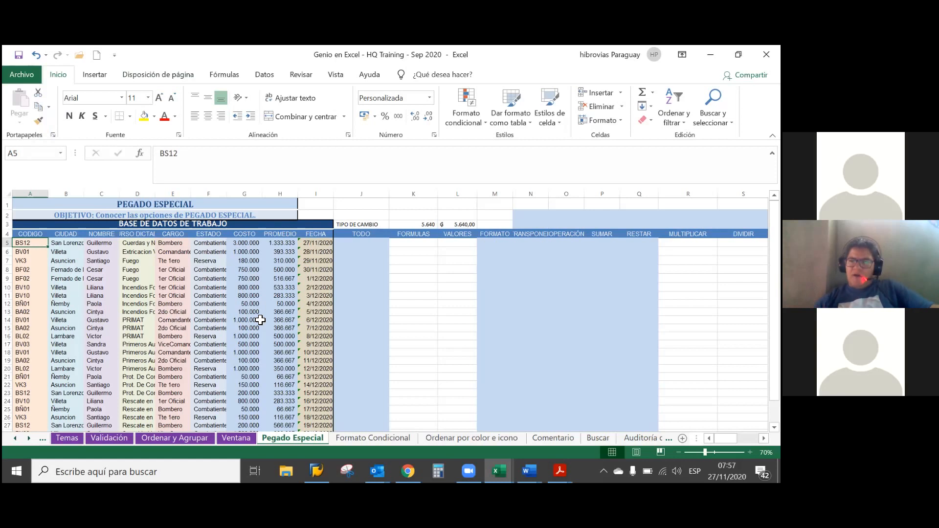
key("Right")
key("Right")
key("Right")
key("Right")
key("Right")
key("Right")
key("Right")
key("Right")
key("Right")
key("Left")
key("Left")
key("Left")
key("Left")
key("Left")
key("Left")
key("Left")
key("Left")
key("Left")
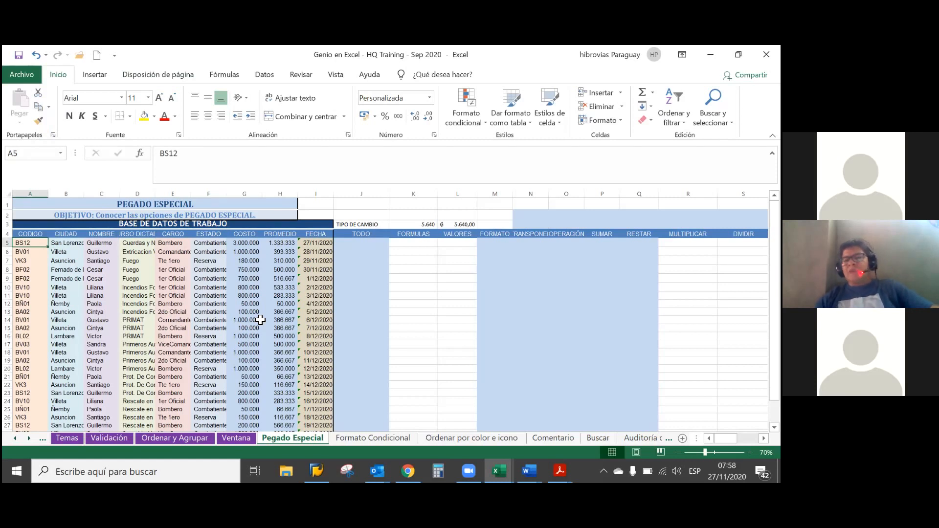
Try to select only the whole CODIGO column from a cell inside it, including from header cell A4.
key("ctrl+space")
key("Left")
key("ctrl+space")
key("Left")
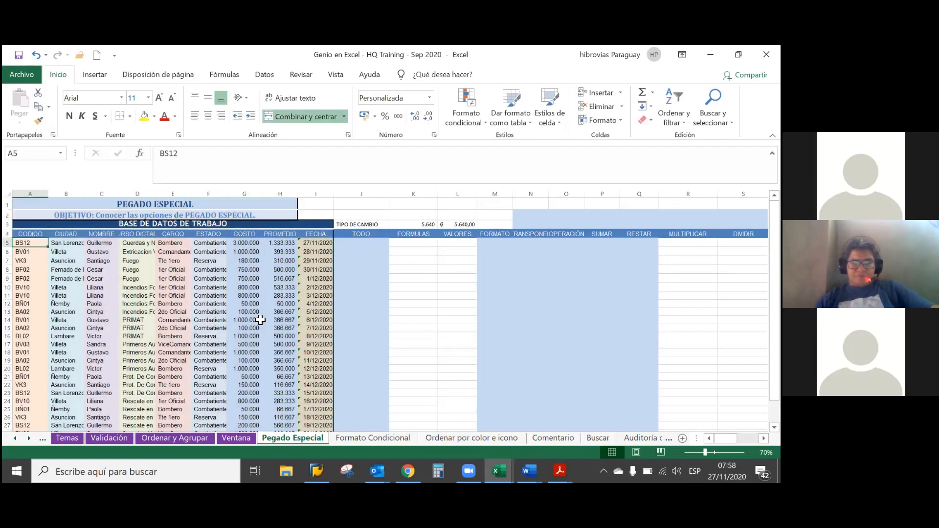
key("ctrl+Right")
key("ctrl+Left")
key("Up")
key("Up")
key("Down")
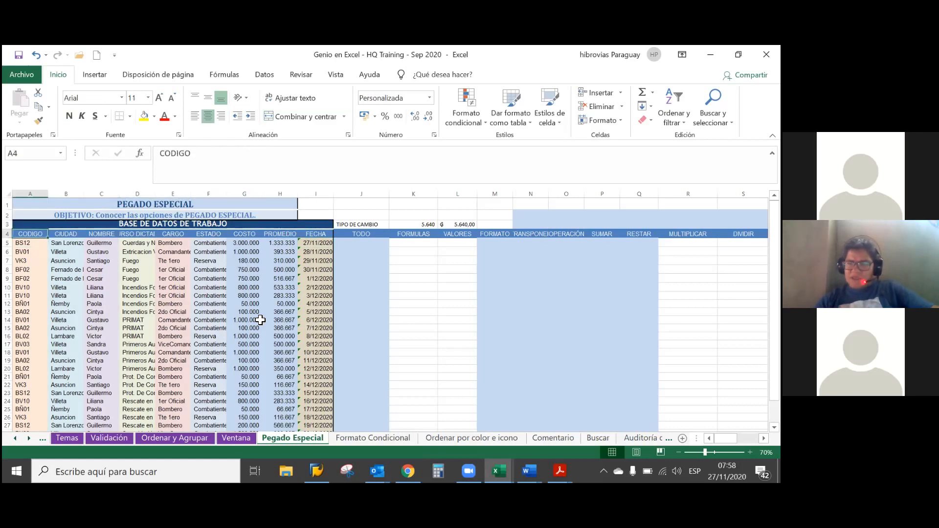
key("ctrl+space")
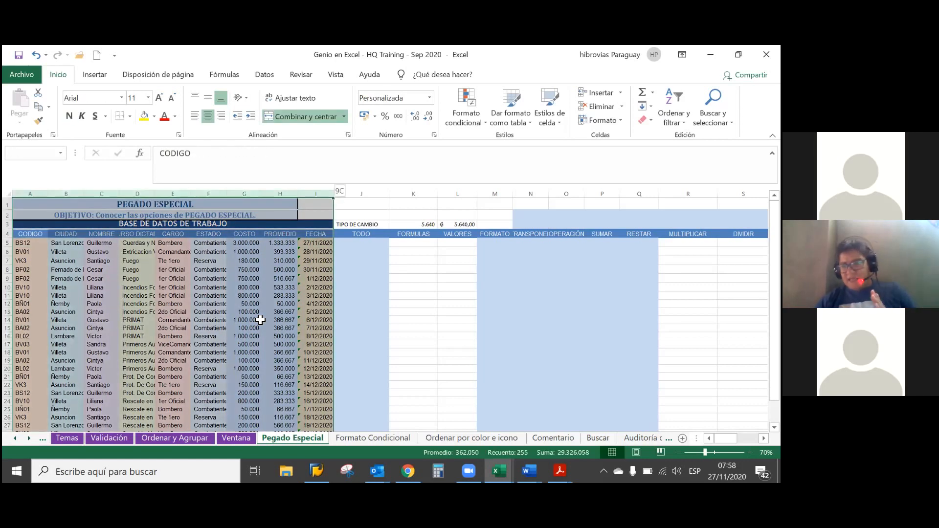
key("Left")
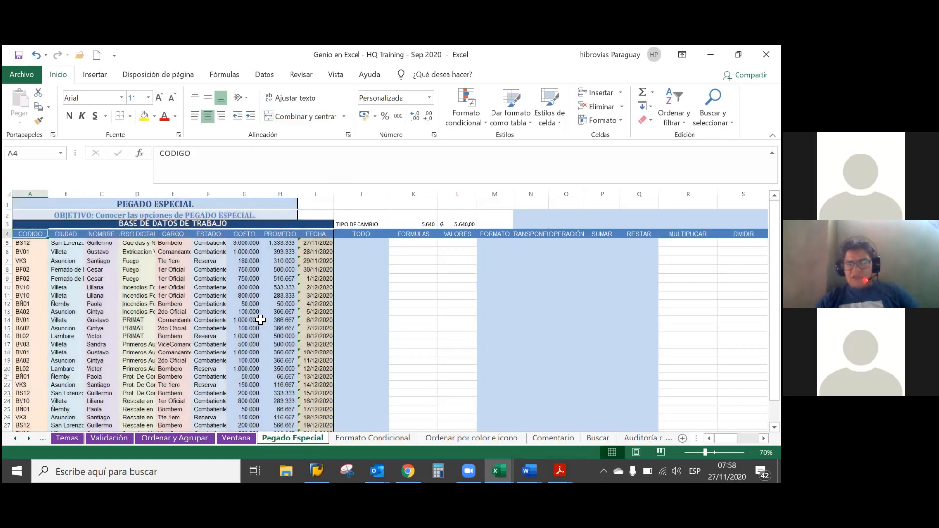
key("ctrl+space")
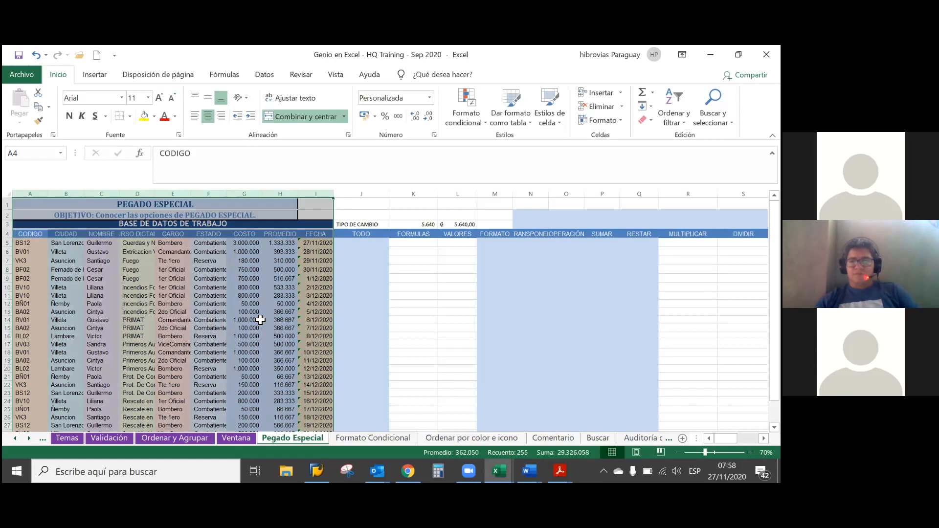
key("Right")
key("Left")
key("ctrl+space")
key("Left")
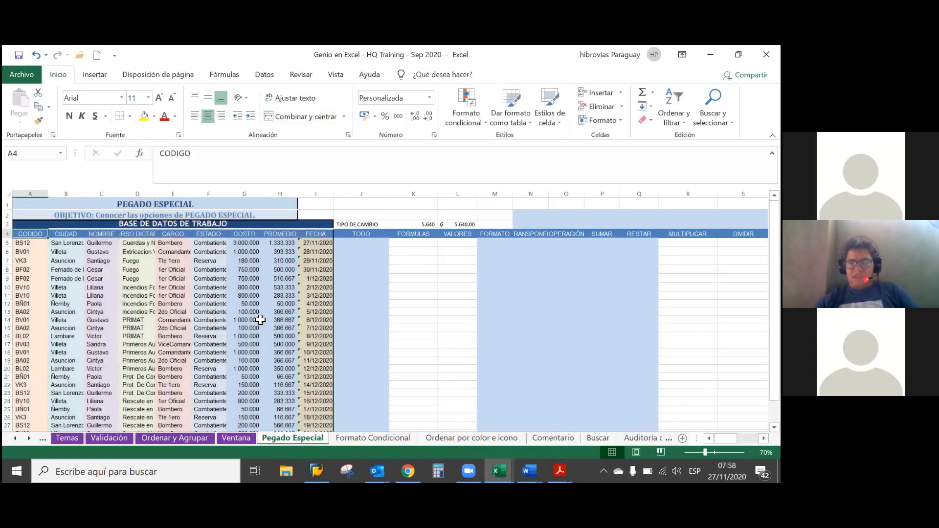
key("ctrl+space")
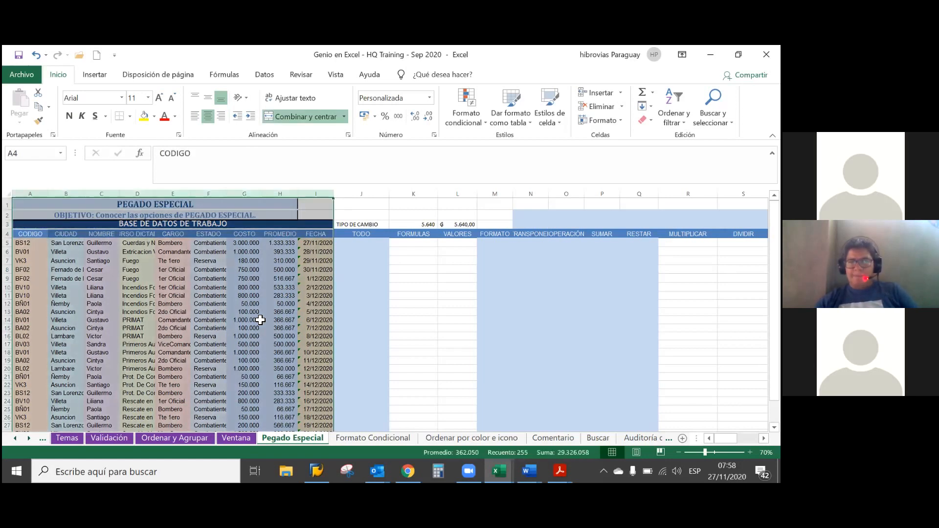
left_click(317, 205)
right_click(6, 223)
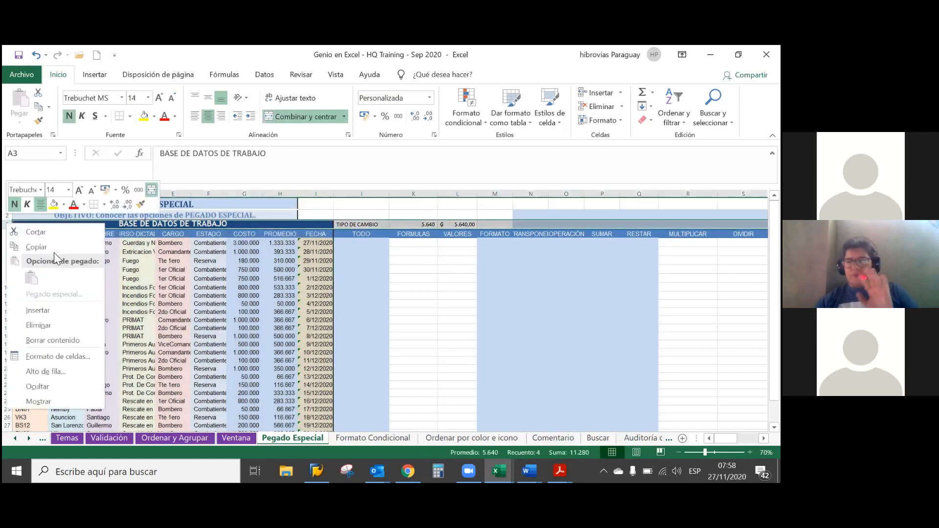
key("Escape")
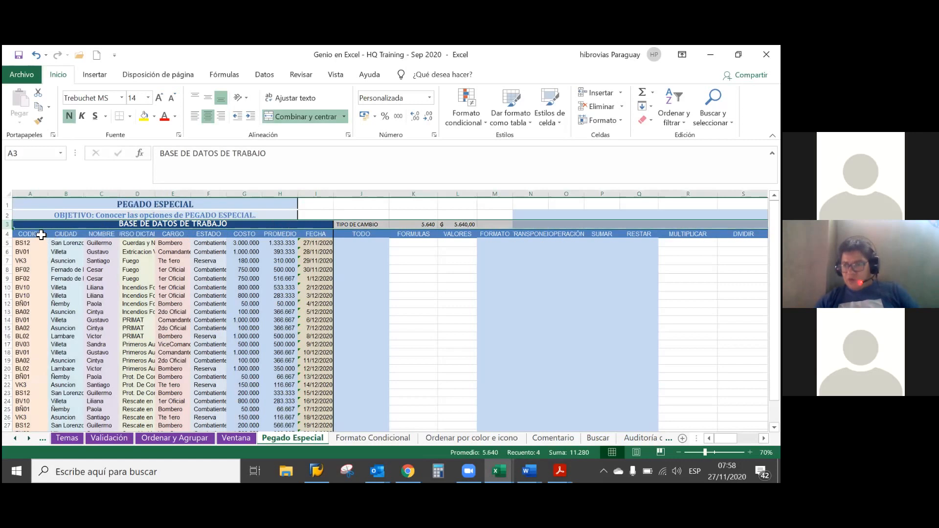
Select the database columns from header cell A4 once more, then reduce the selection to A4 alone.
left_click(41, 235)
key("ctrl+a")
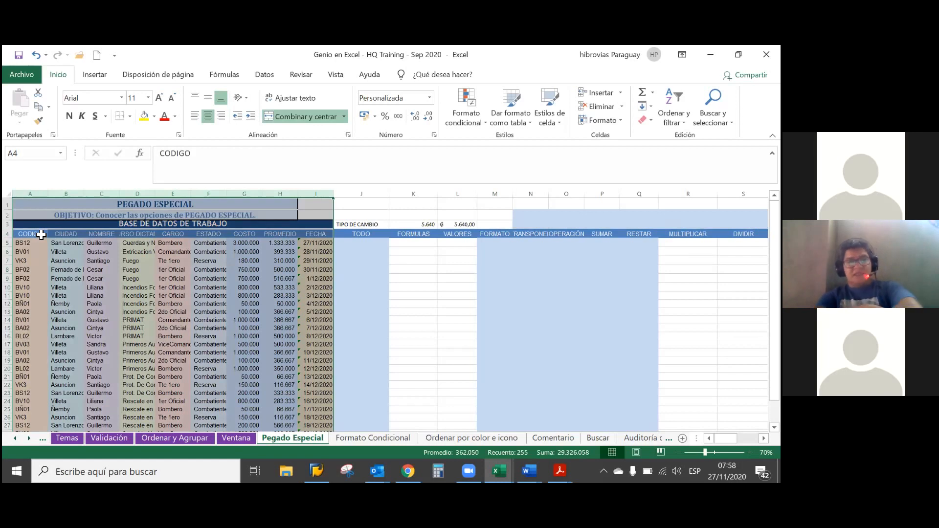
key("shift+Right")
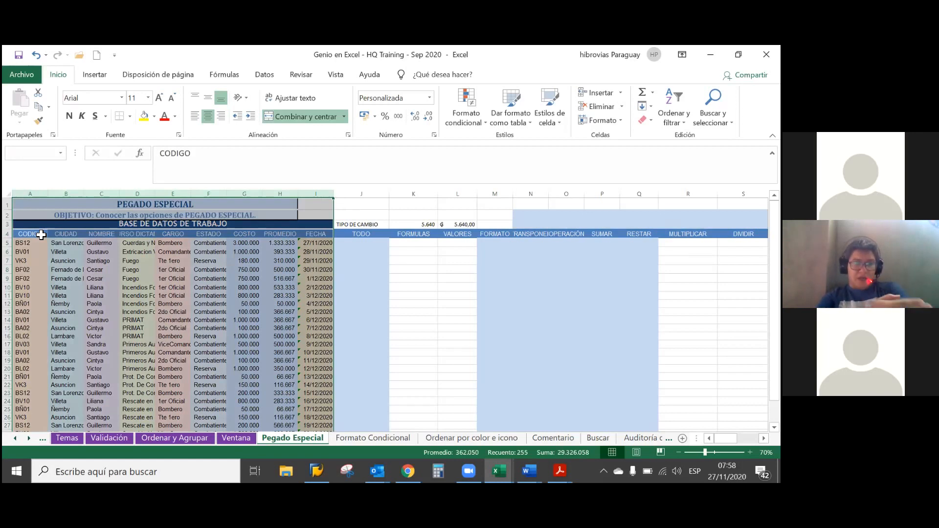
key("ctrl+space")
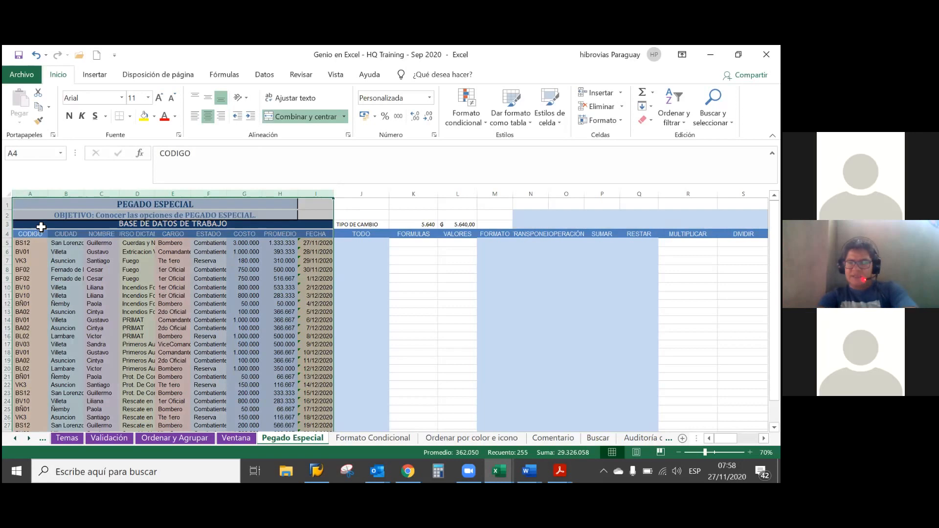
left_click(40, 223)
left_click(39, 233)
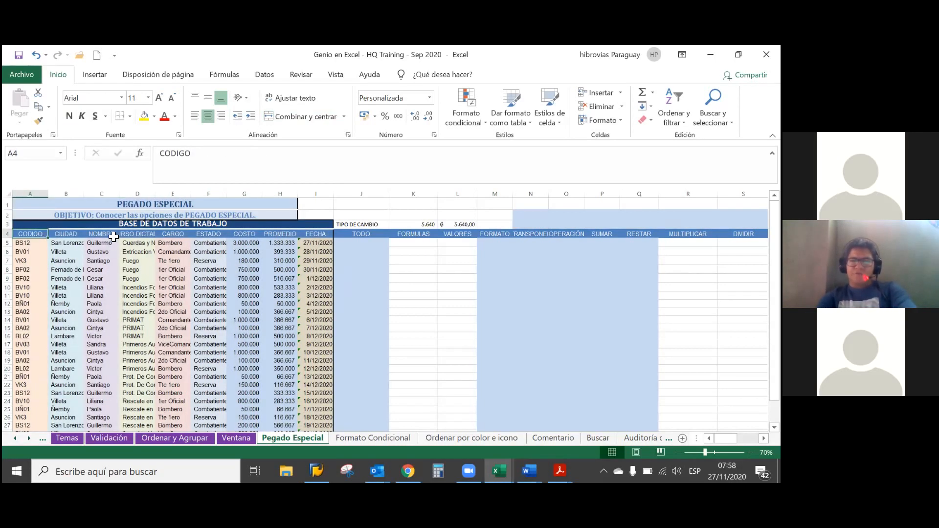
Copy all entries of the NOMBRE column from C5 down to C31.
left_click(108, 236)
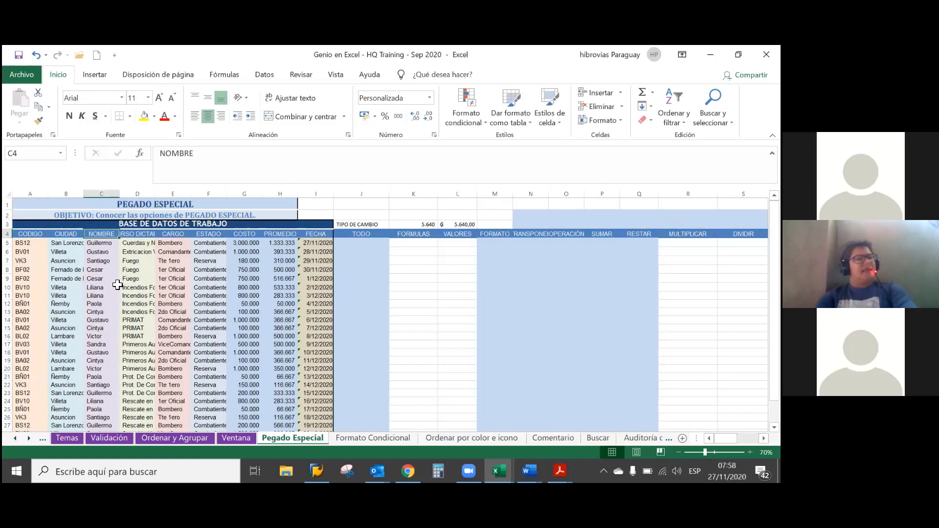
left_click(109, 243)
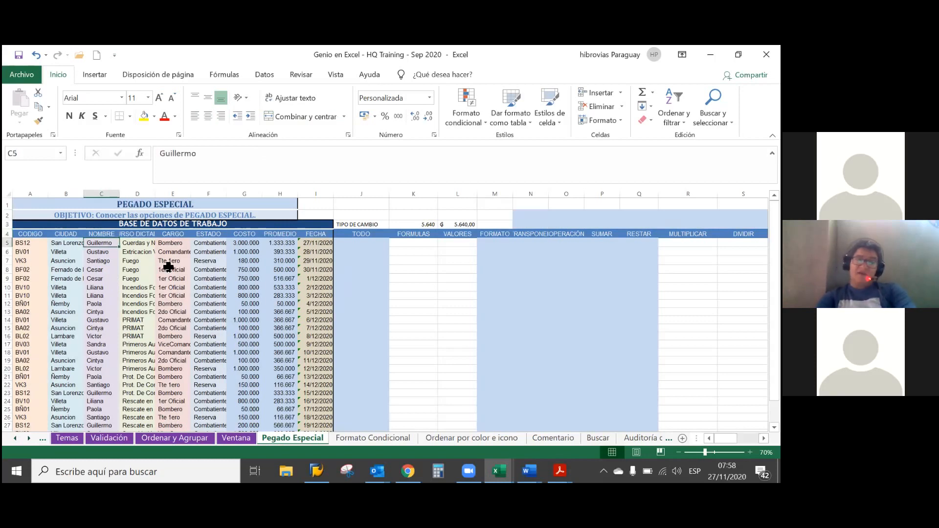
key("ctrl+shift+Down")
key("ctrl+shift+Down")
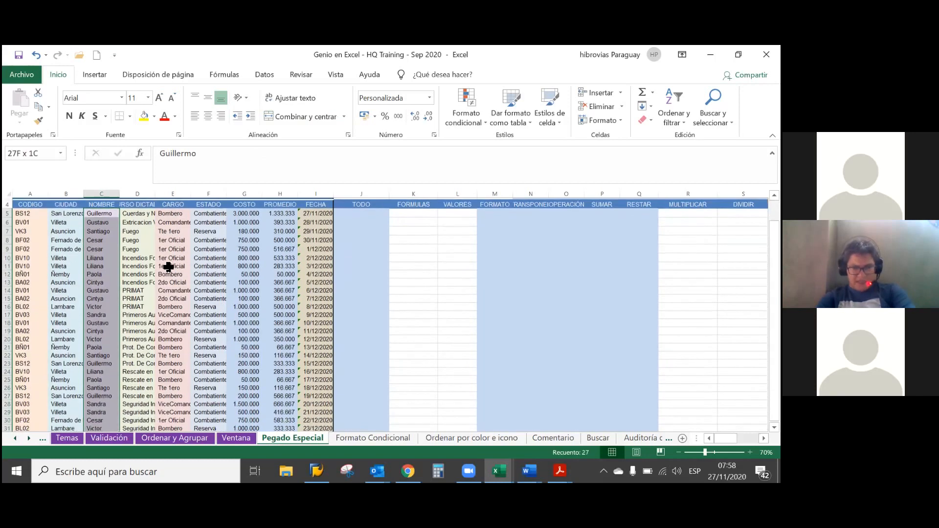
key("ctrl+shift+Up")
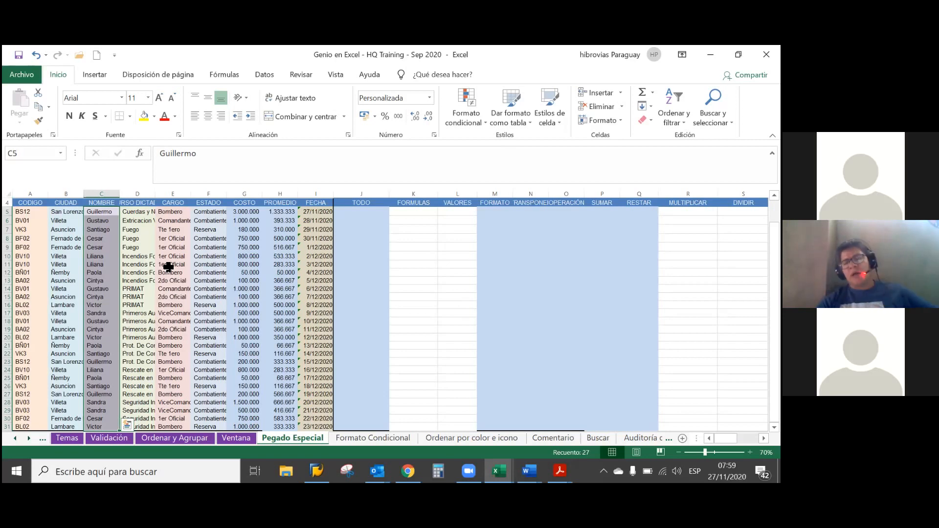
key("ctrl+c")
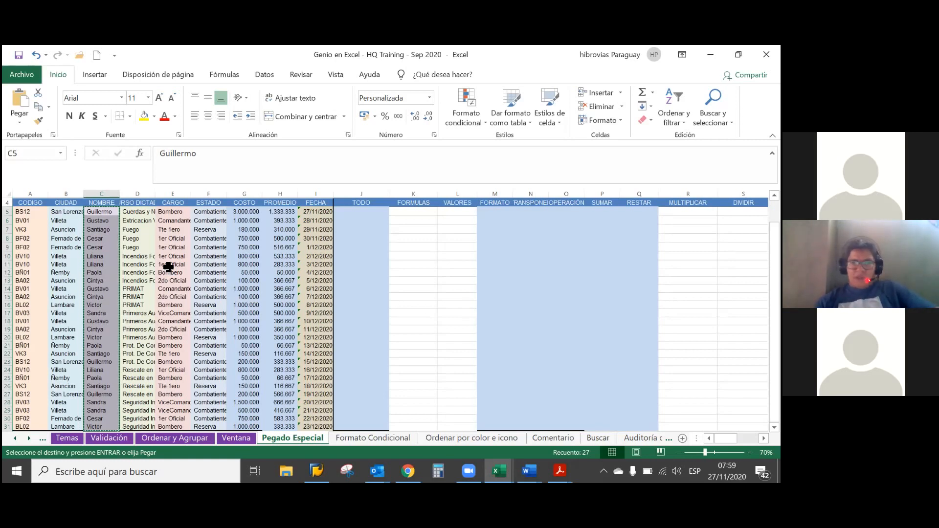
Paste the copied NOMBRE entries into the TODO column starting at J5, and undo the paste.
key("Right")
key("Right")
key("Right")
key("Right")
key("Right")
key("Right")
key("Right")
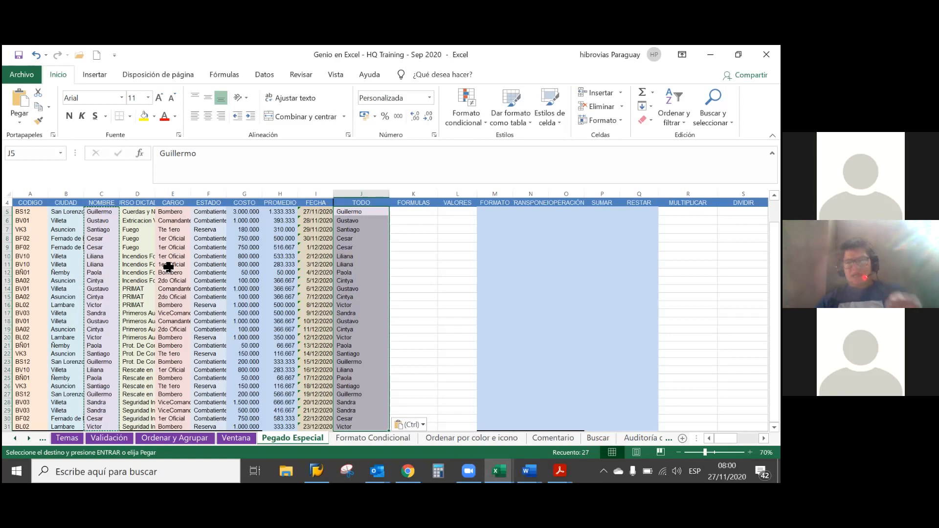
key("Delete")
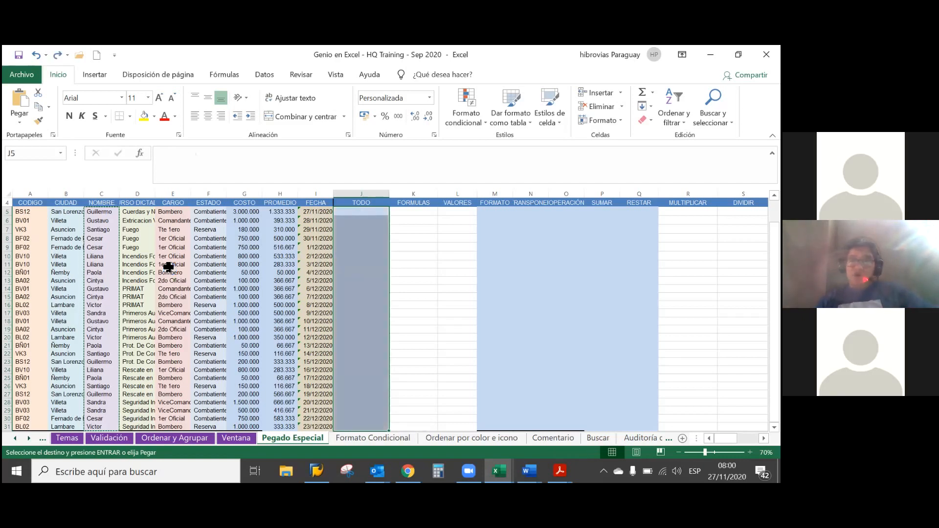
Paste the copied NOMBRE entries into the TODO column from J5 using the standard Paste option, and check the pasted range.
left_click(255, 324)
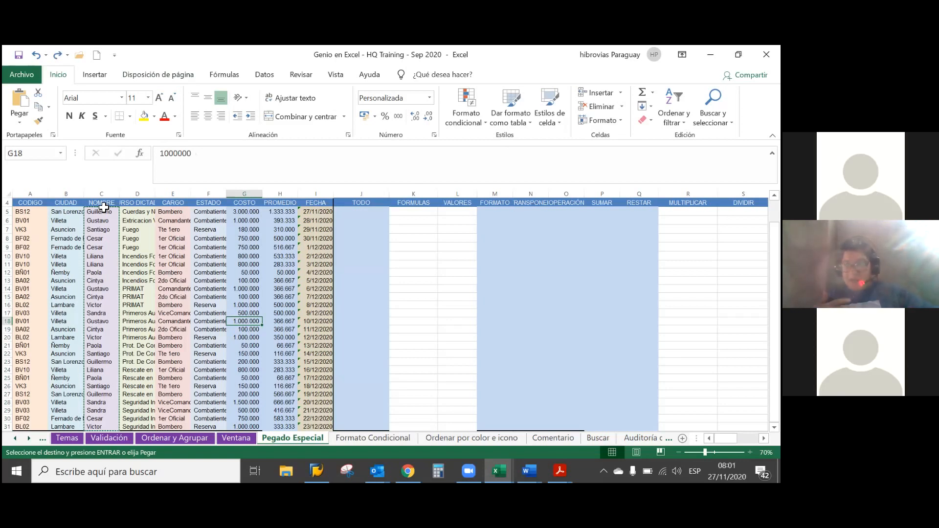
left_click(100, 212)
scroll(104, 225, "up", 1)
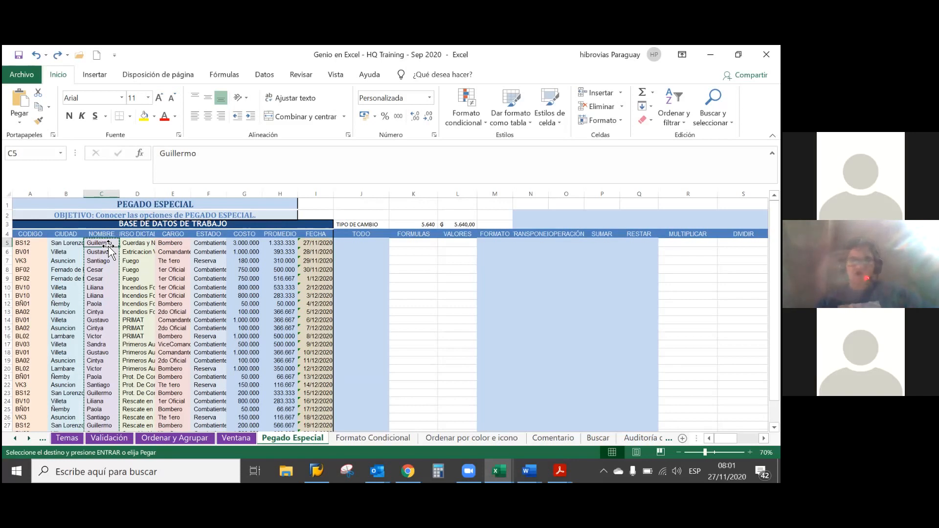
key("Right")
key("Right")
key("Right")
key("Right")
key("Right")
key("Right")
key("Right")
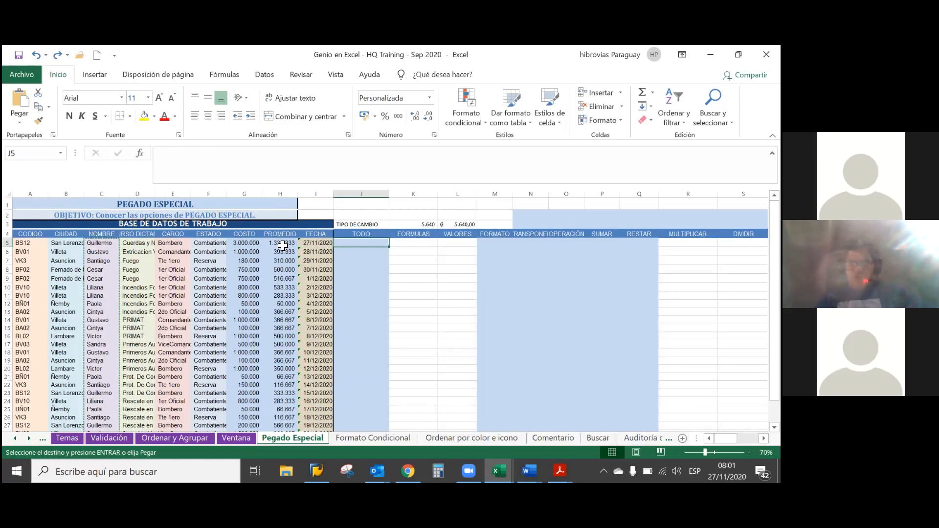
right_click(353, 245)
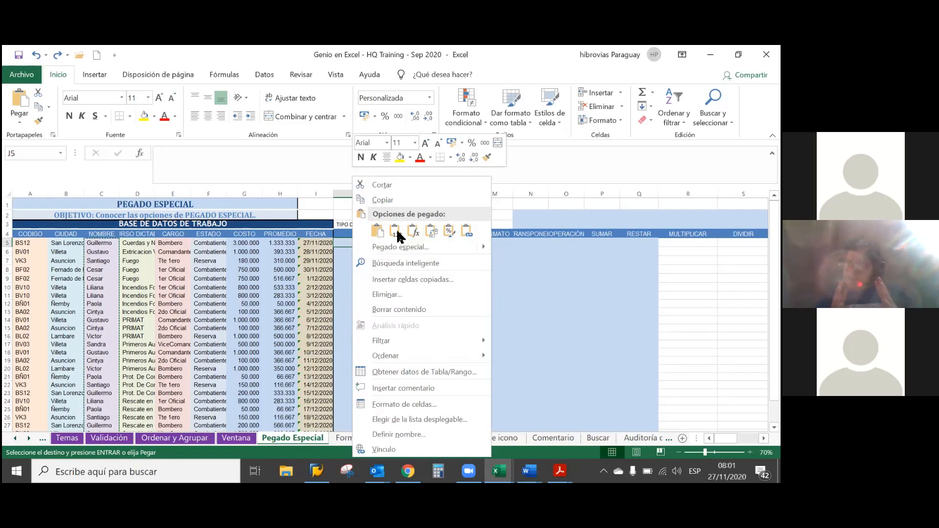
mouse_move(487, 245)
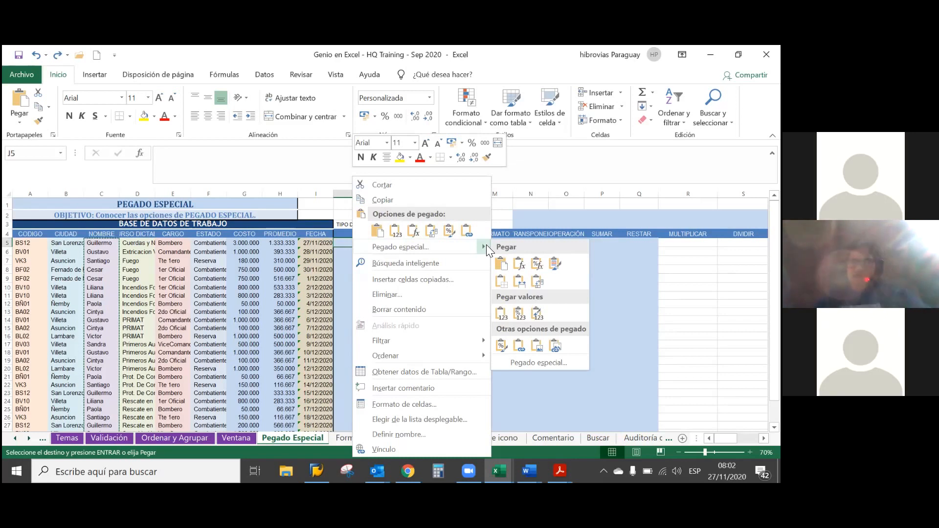
left_click(378, 231)
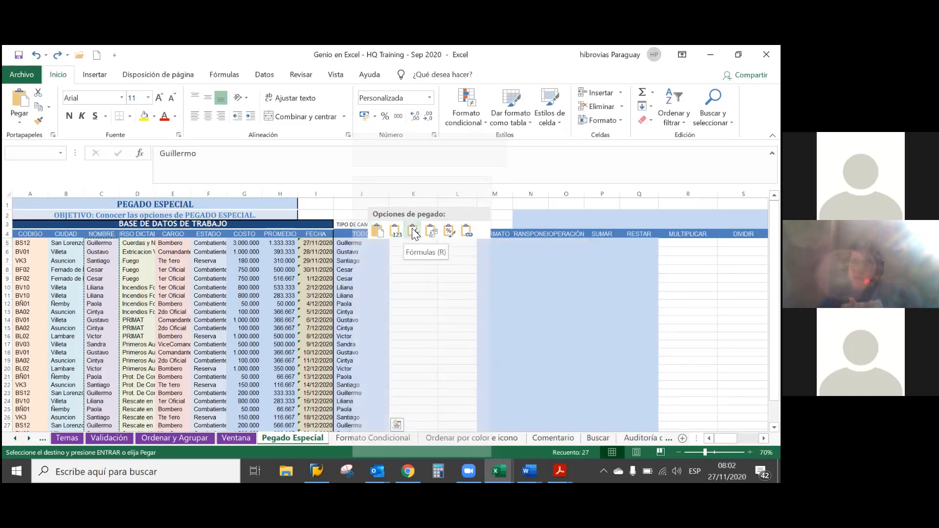
left_click(378, 231)
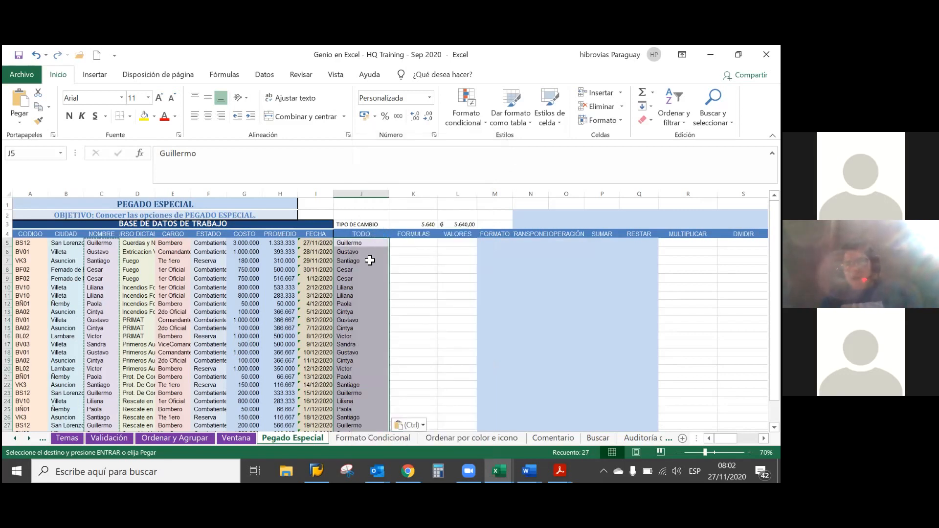
scroll(370, 260, "down", 1)
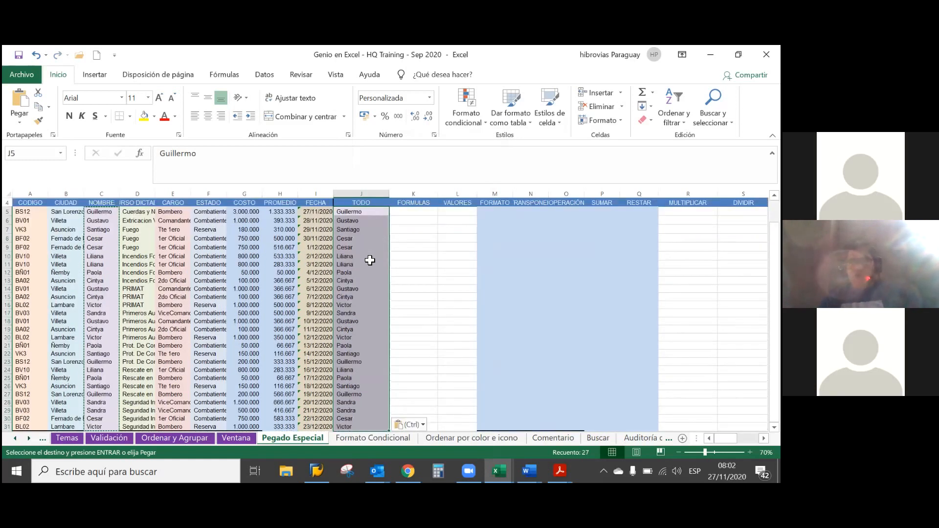
scroll(370, 260, "up", 2)
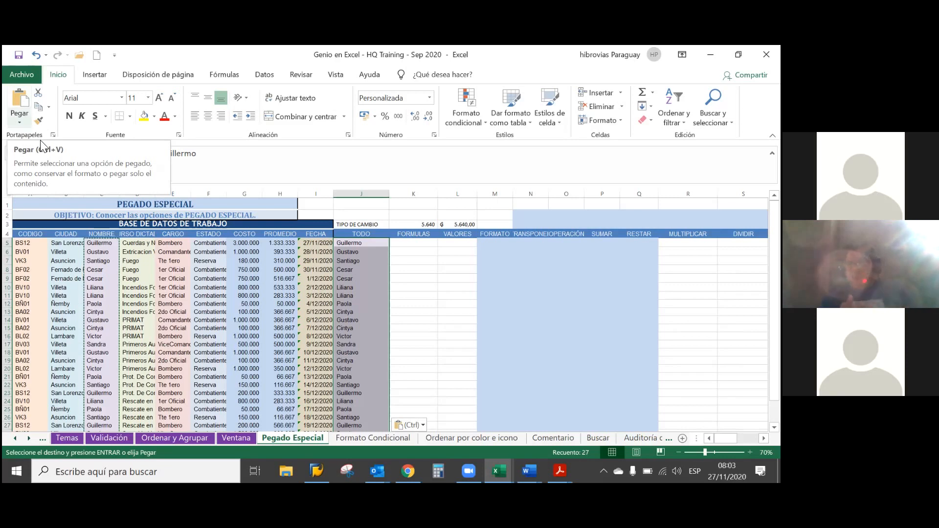
Show the available paste options, and undo the paste in the TODO column.
left_click(20, 122)
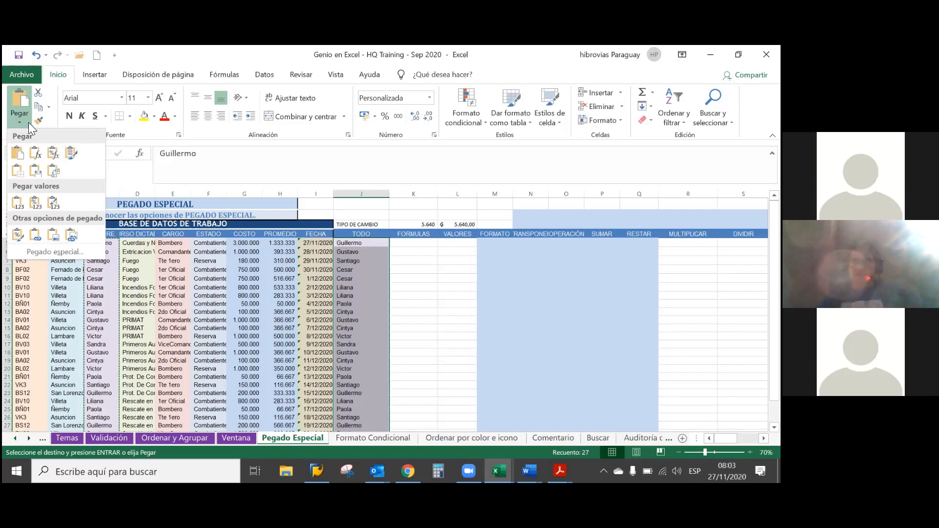
left_click(357, 238)
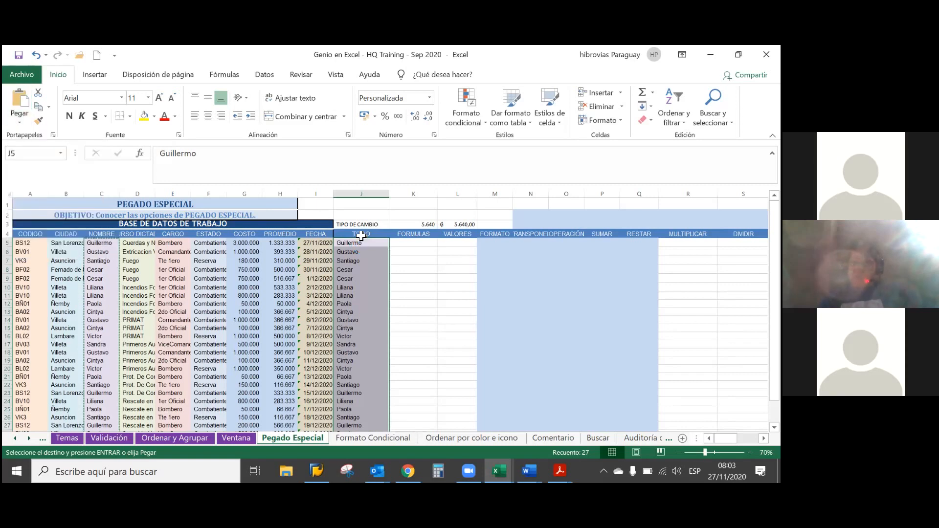
key("ctrl+z")
Paste the copied NOMBRE entries directly into the TODO column from J5, and remove them again.
left_click(372, 243)
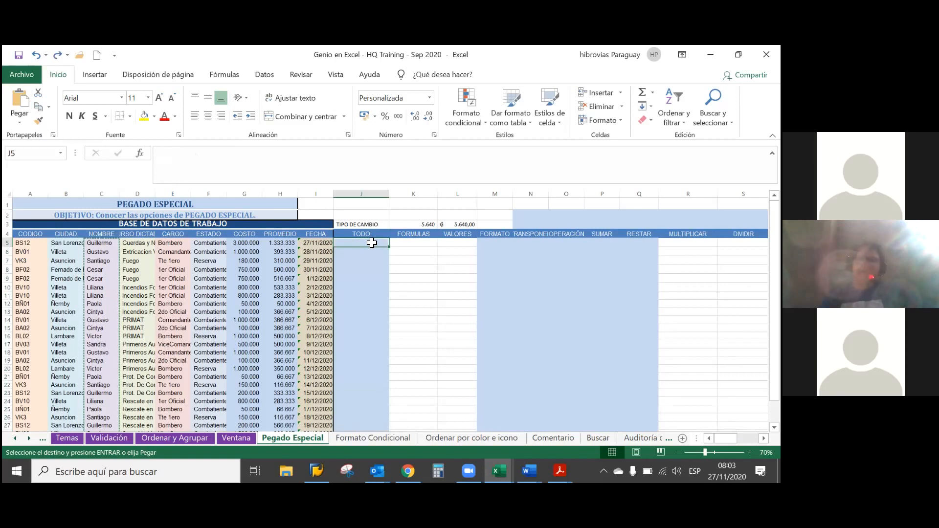
key("Return")
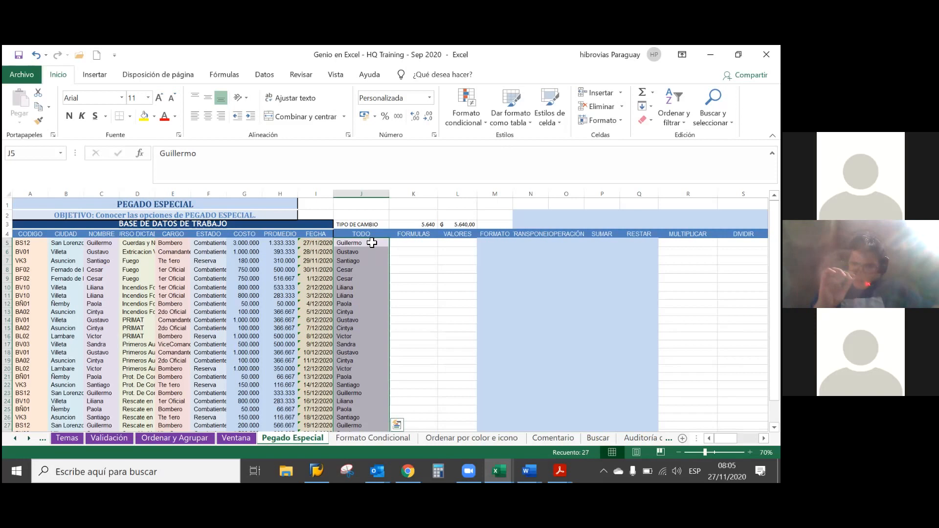
key("ctrl+c")
key("Delete")
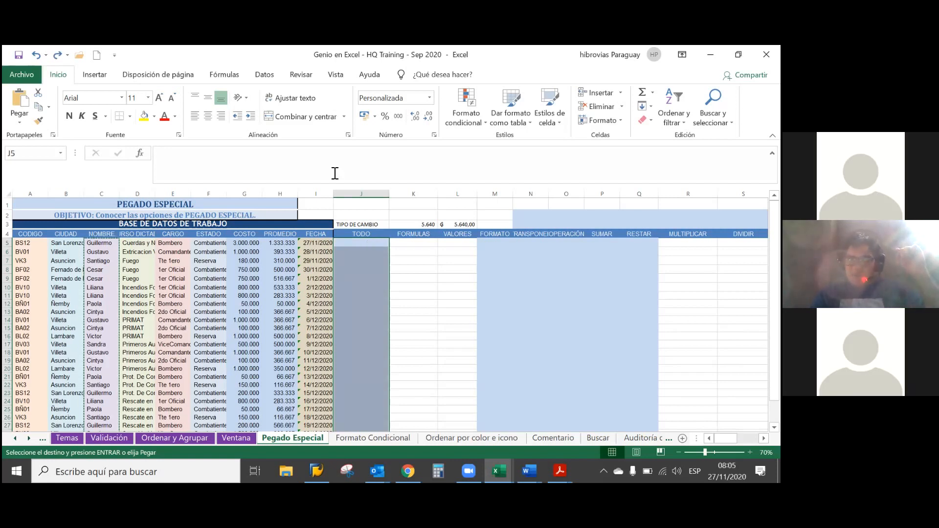
left_click(16, 125)
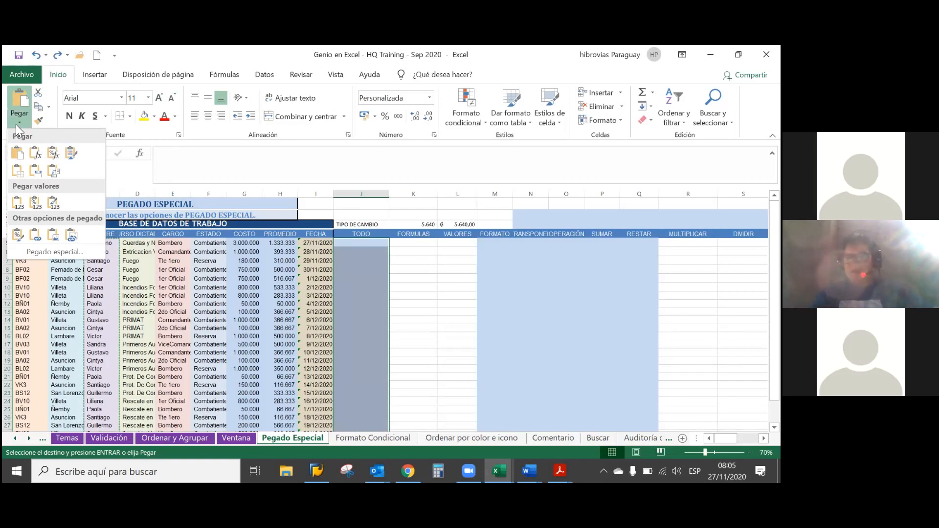
left_click(59, 249)
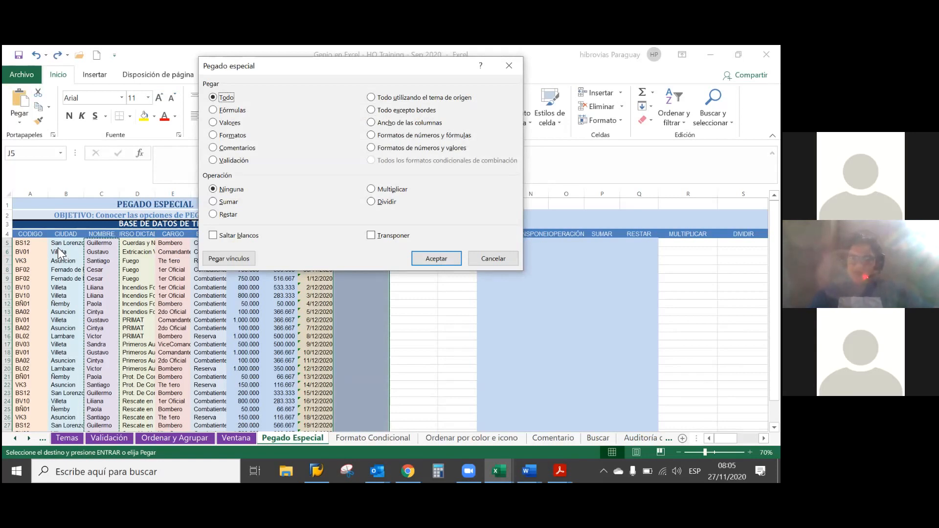
key("Escape")
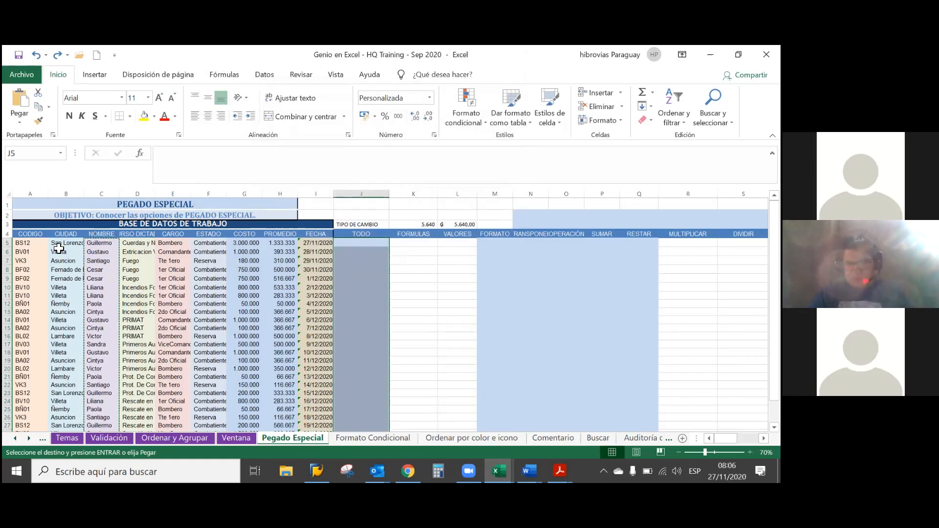
Paste the copied NOMBRE entries into the TODO column from J5 through Paste Special with Todo and operation Ninguna, and review the column.
key("ctrl+alt+v")
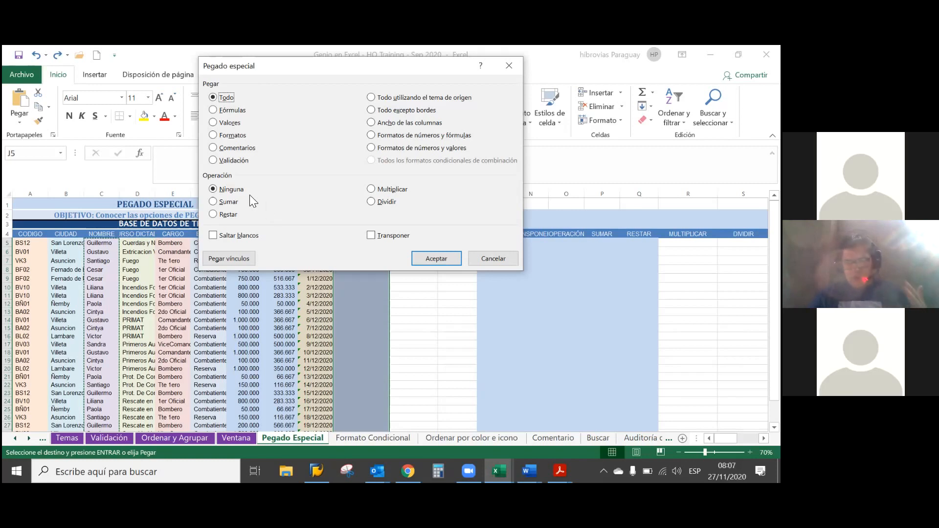
left_click(423, 254)
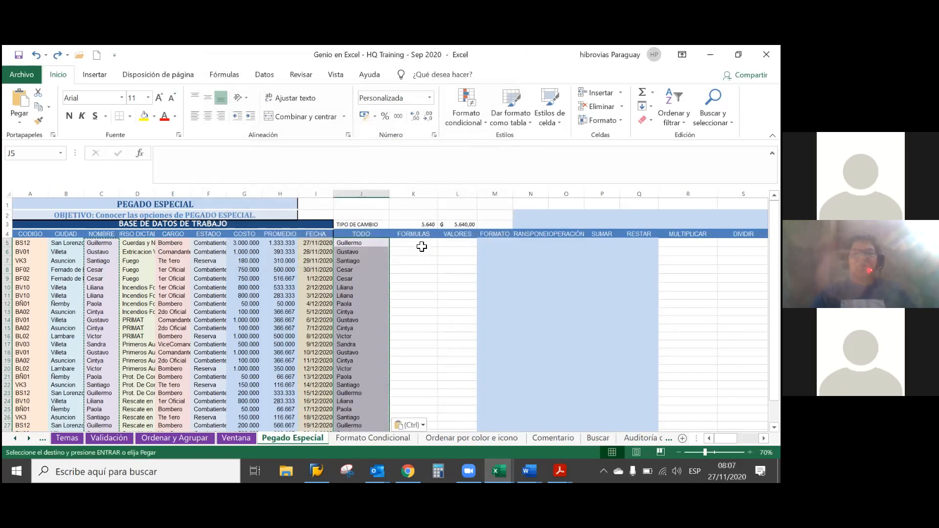
scroll(422, 245, "down", 2)
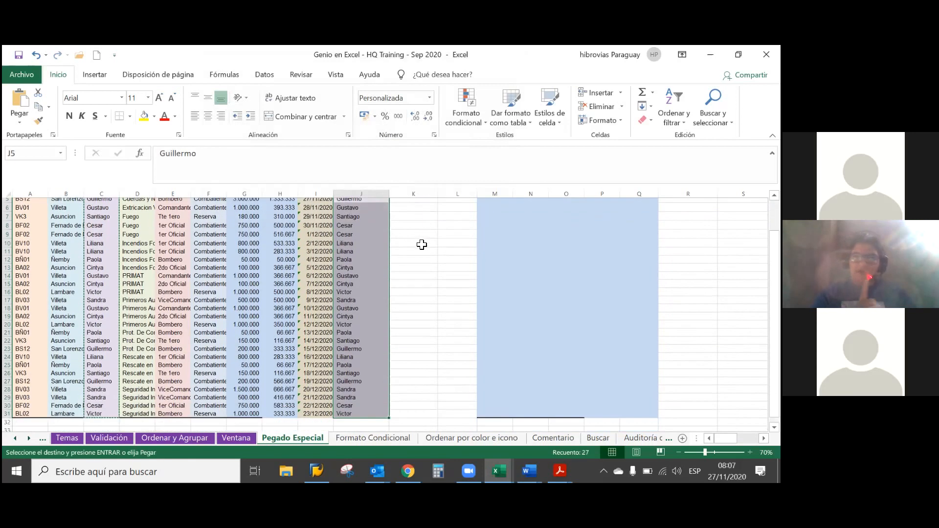
scroll(421, 244, "up", 1)
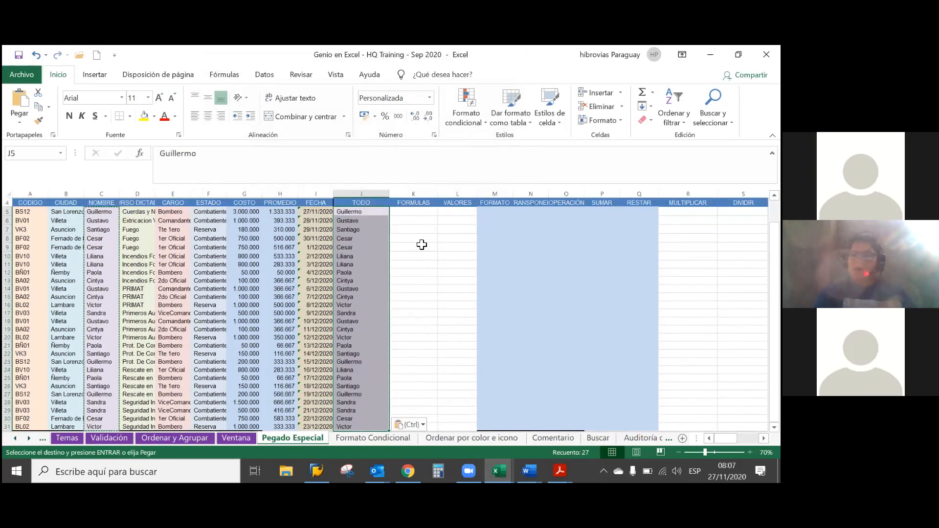
scroll(422, 245, "up", 1)
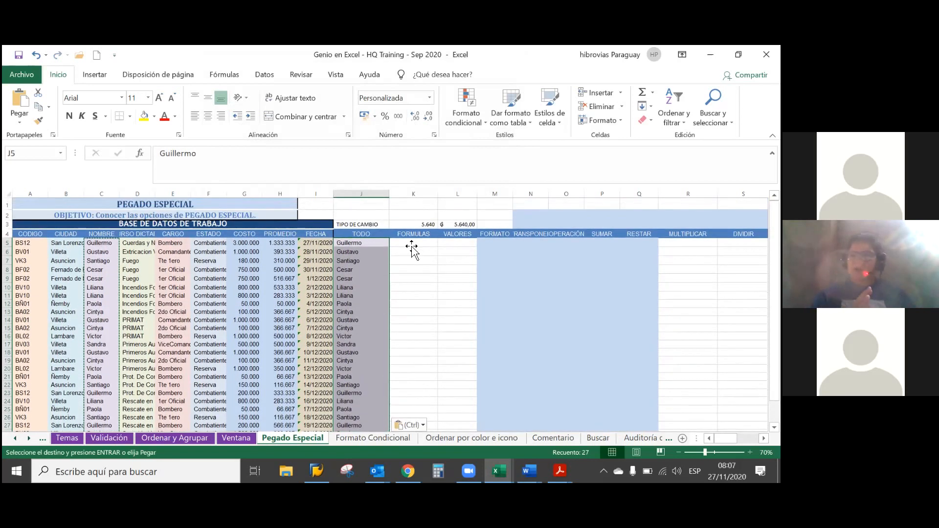
left_click(377, 243)
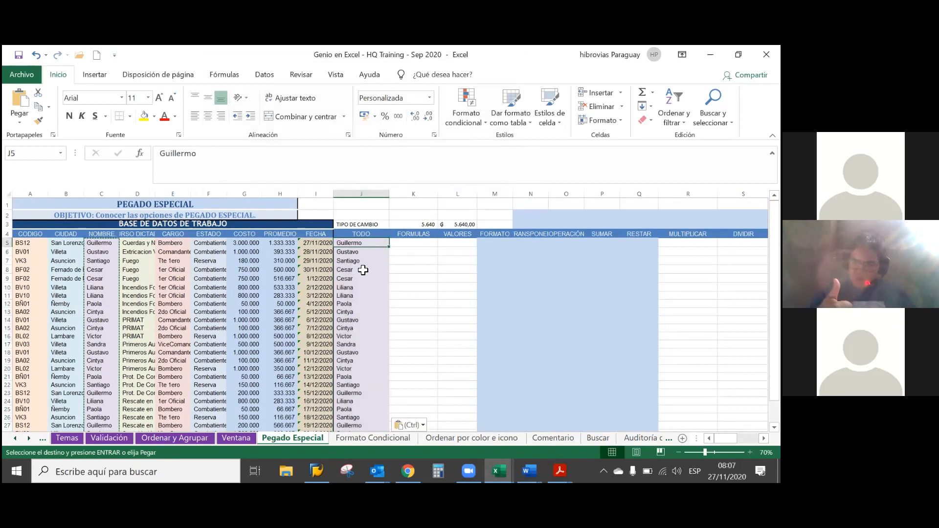
scroll(363, 270, "down", 1)
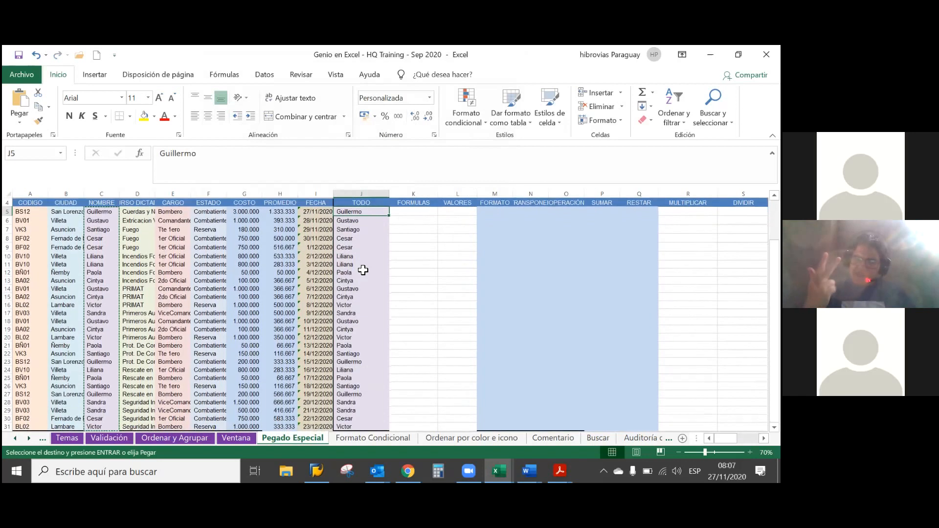
scroll(363, 270, "up", 1)
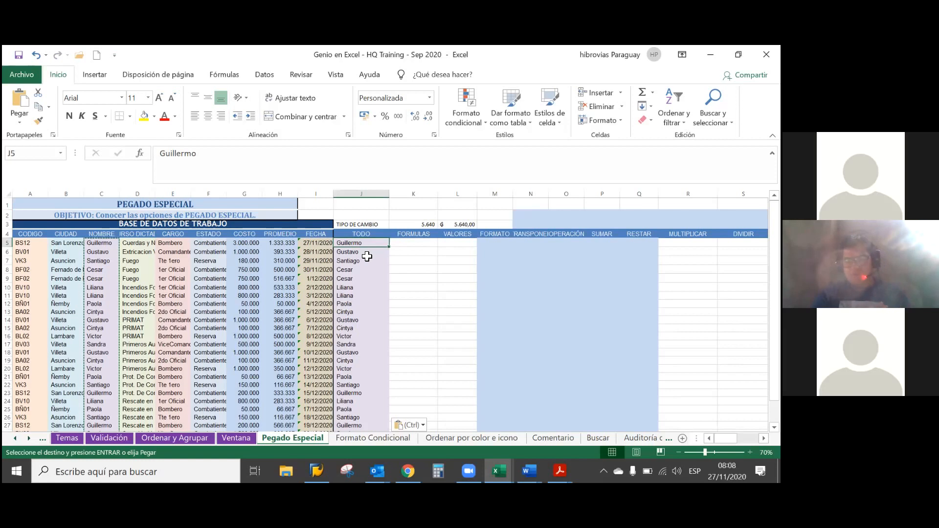
key("Escape")
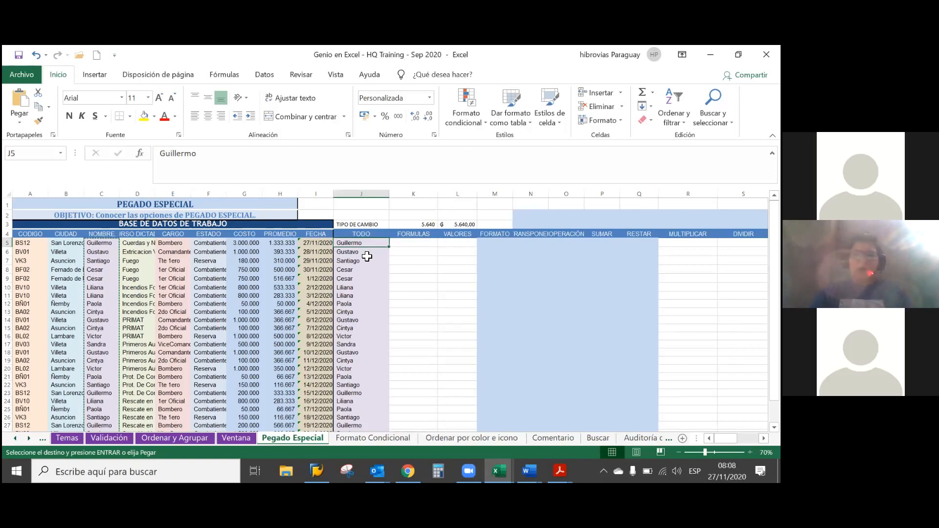
key("Right")
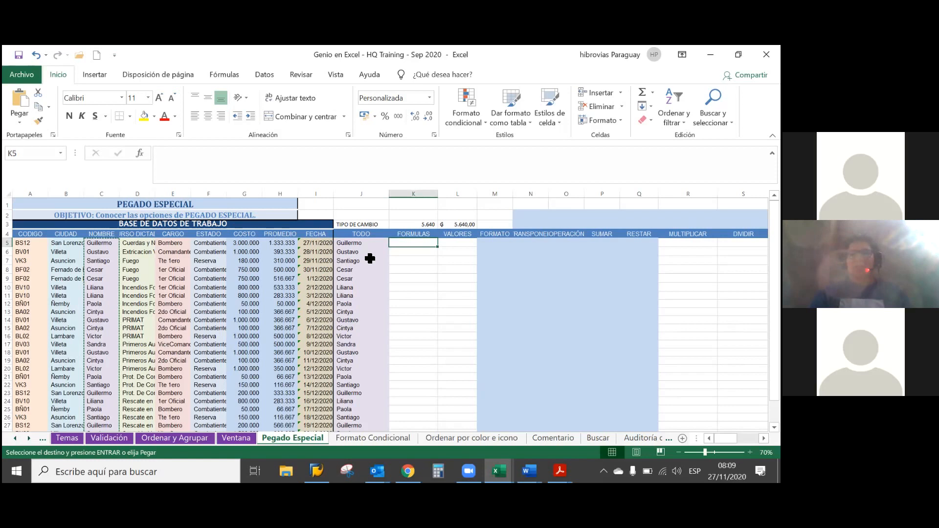
left_click(401, 260)
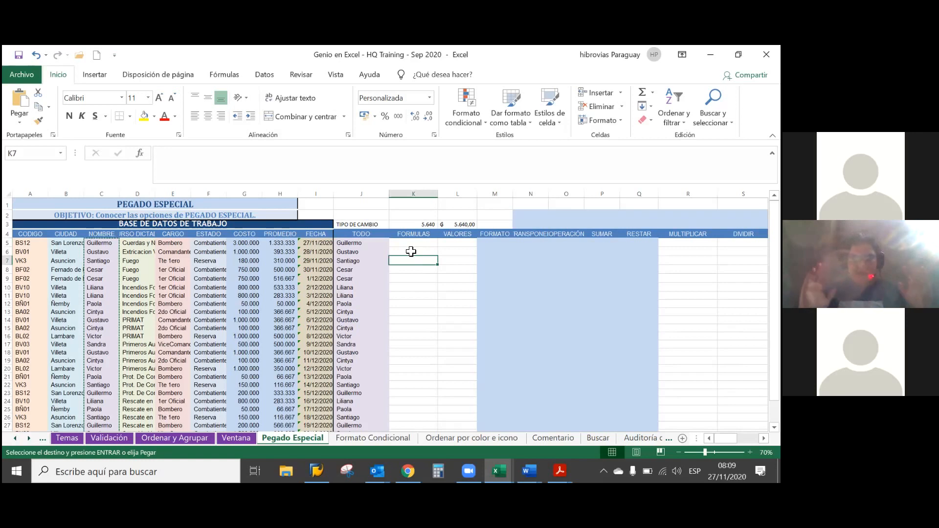
left_click(399, 74)
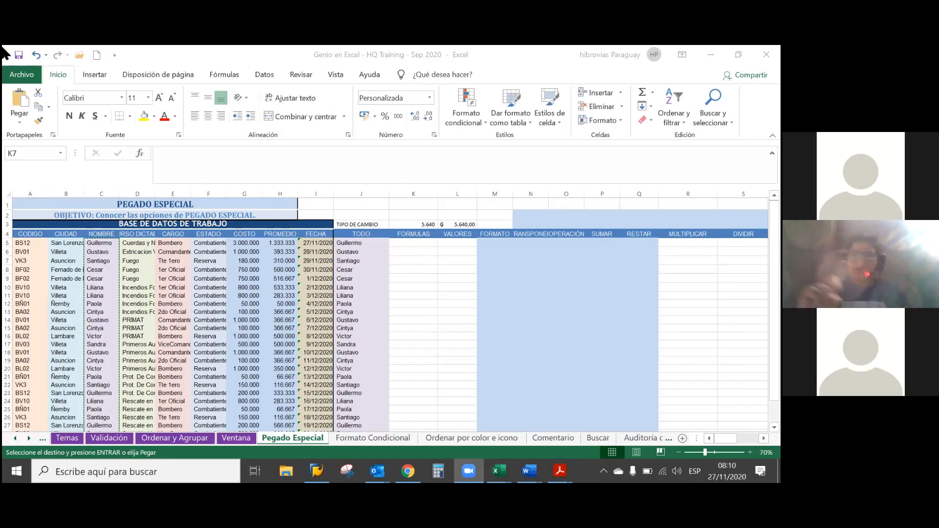
left_click(65, 82)
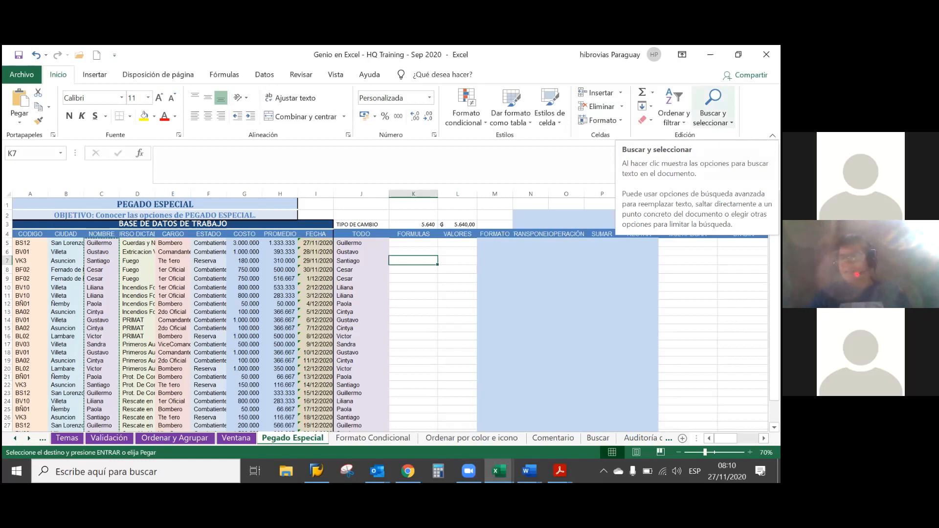
Find all cells containing formulas on the sheet, and inspect the formulas in H5 and I5.
left_click(713, 105)
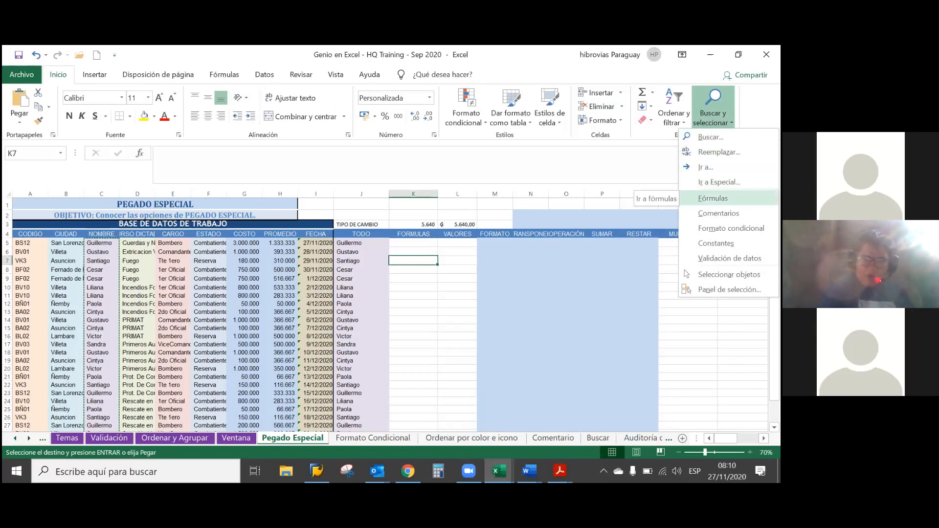
left_click(712, 198)
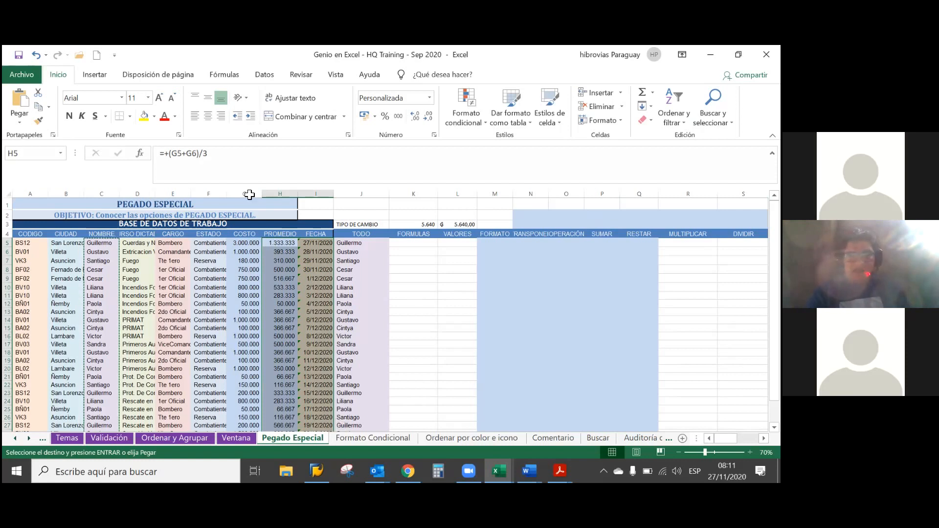
left_click(280, 242)
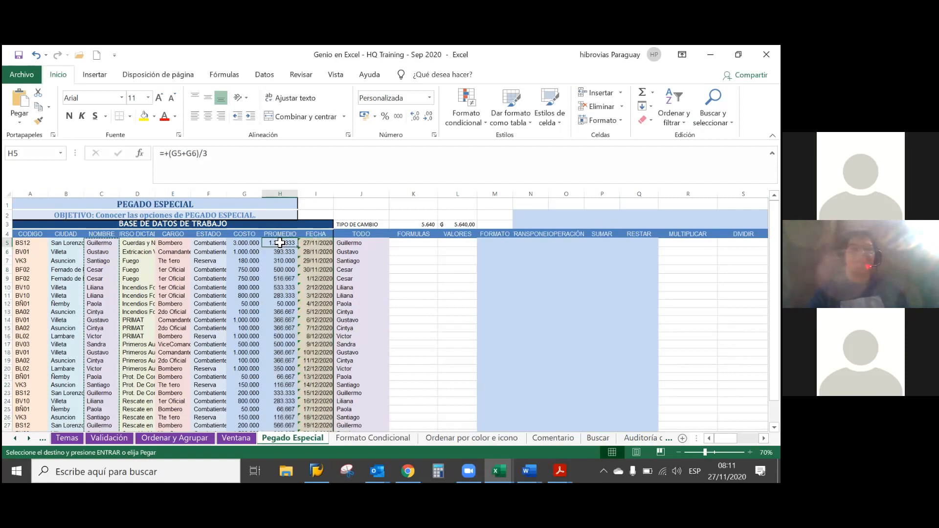
left_click(310, 243)
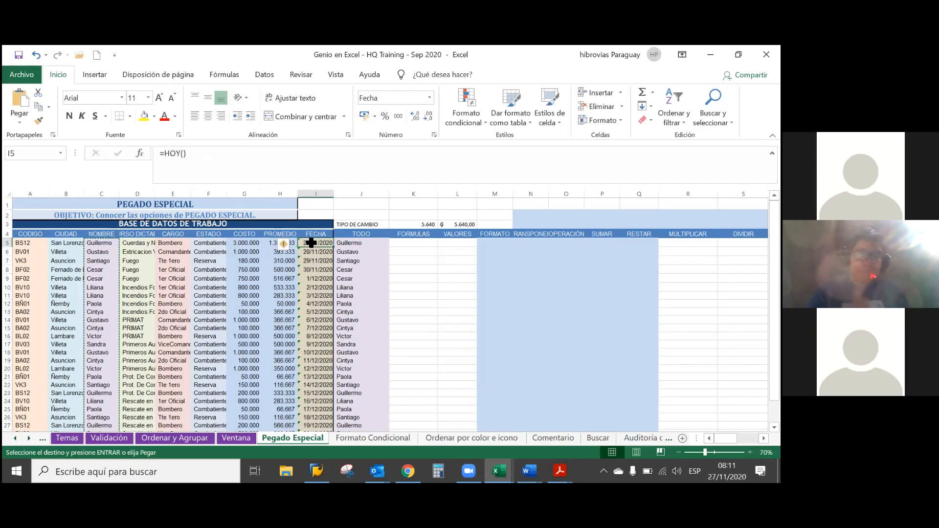
double_click(274, 243)
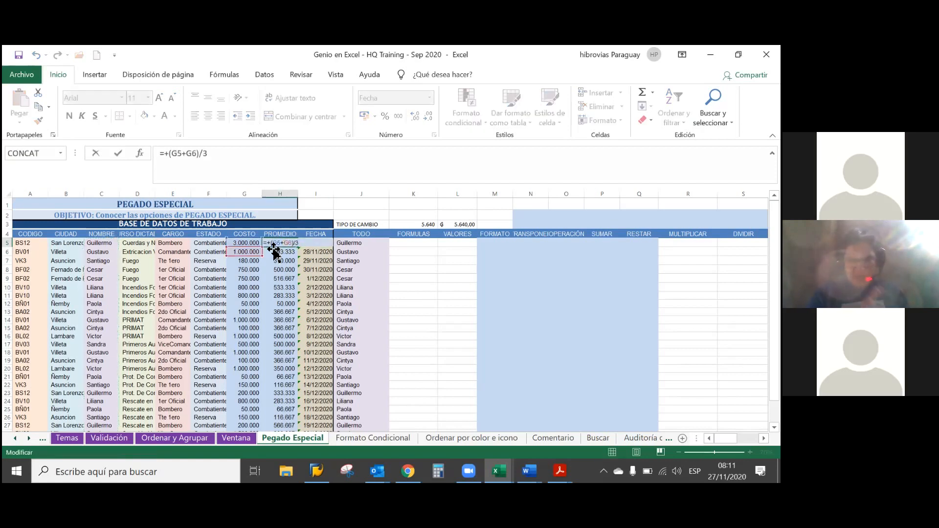
left_click(275, 251)
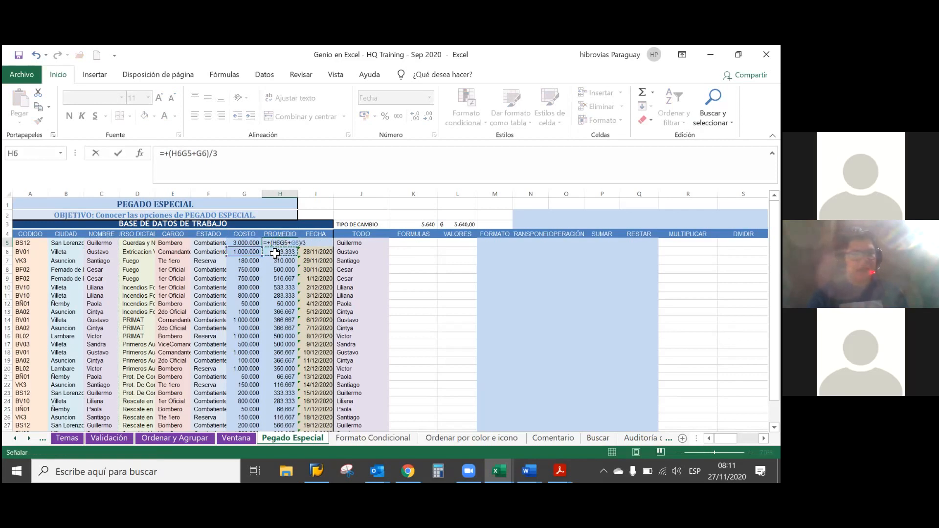
key("Escape")
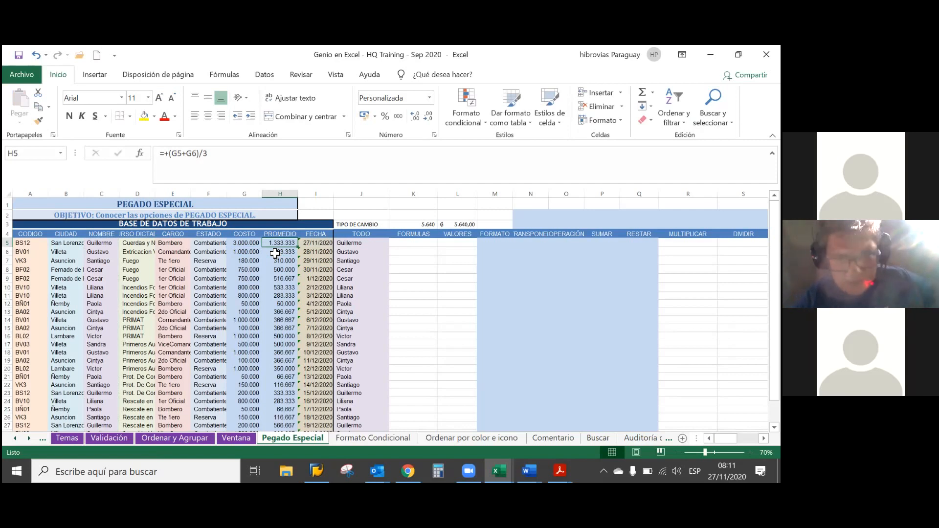
Copy the PROMEDIO formulas in H5:H31, and make K5 in the FORMULAS column the paste destination.
key("ctrl+shift+Down")
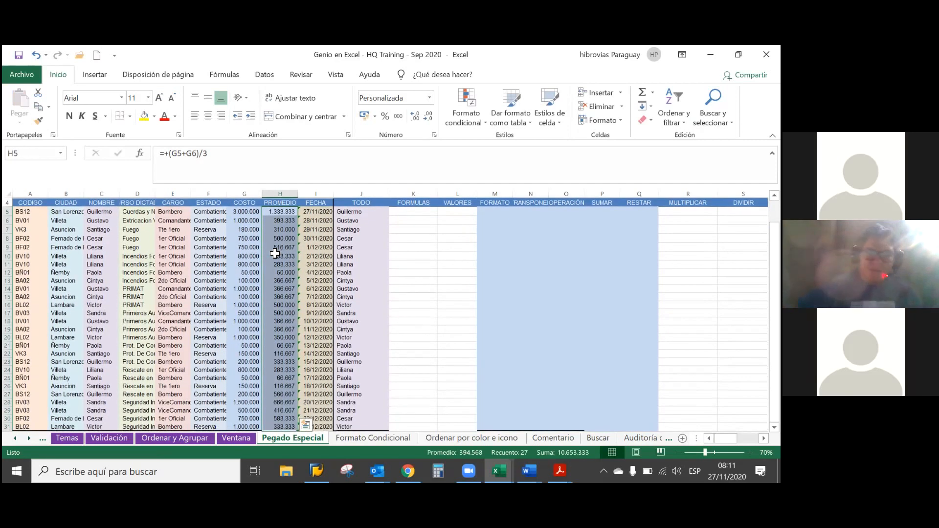
key("ctrl+c")
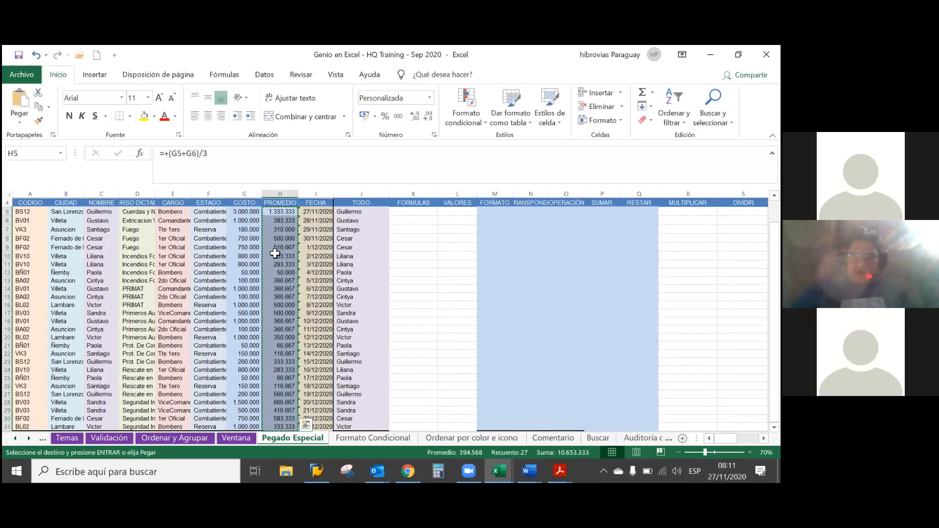
left_click(400, 211)
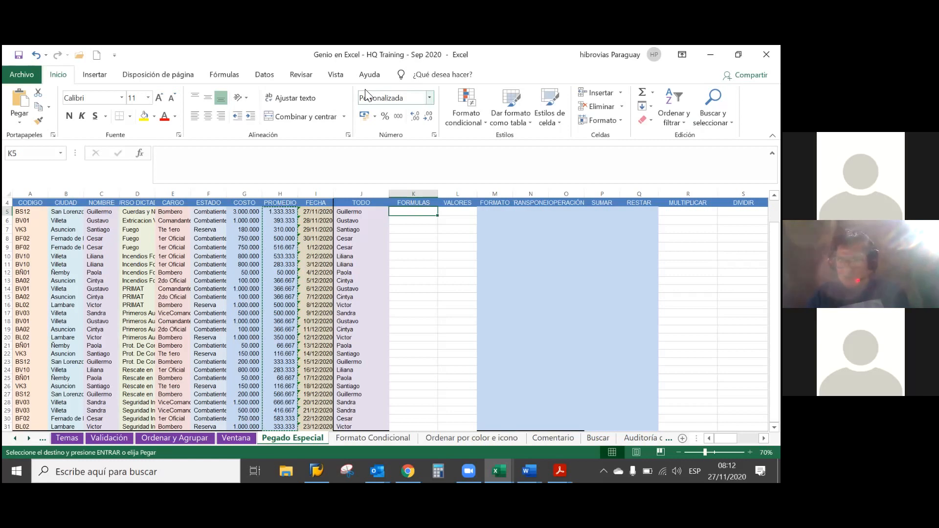
left_click(429, 215)
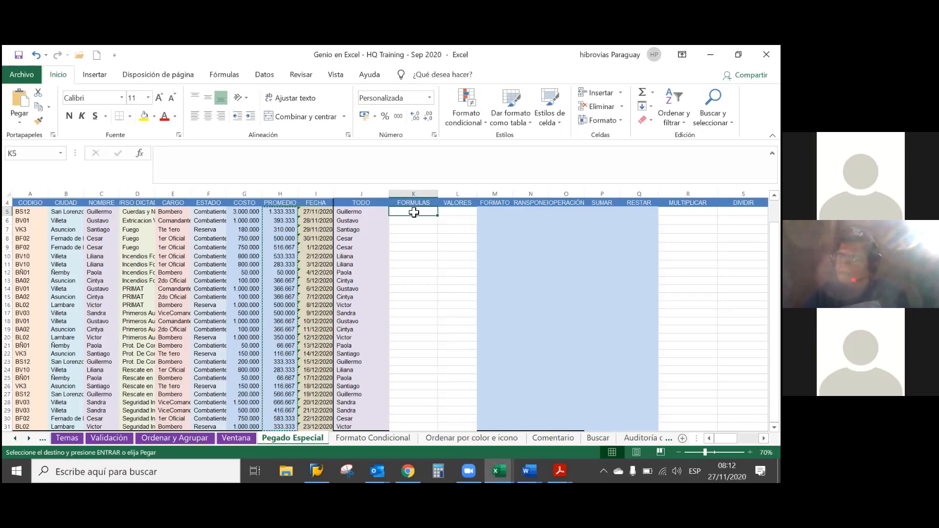
right_click(412, 215)
left_click(405, 215)
key("XF86AudioRaiseVolume")
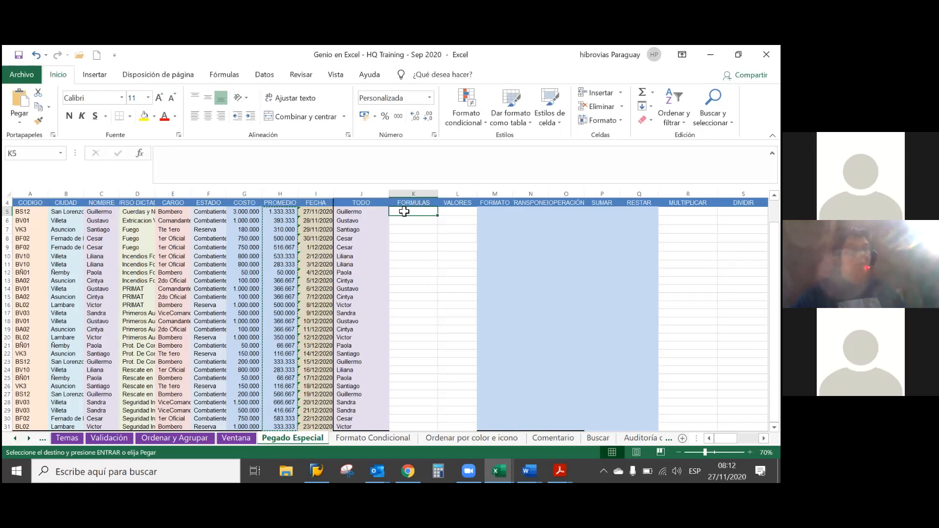
right_click(404, 211)
key("Escape")
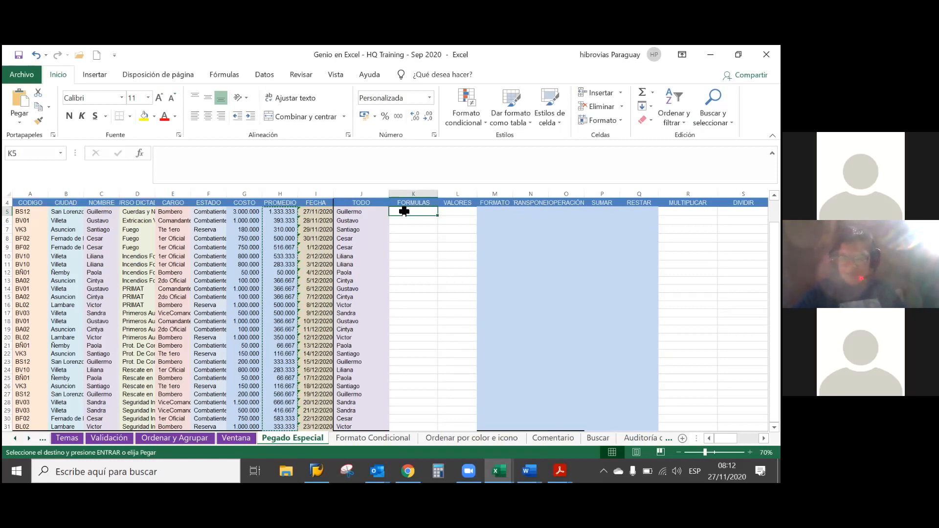
Paste the copied PROMEDIO cells into the FORMULAS column from K5 using the Fórmulas paste option.
right_click(404, 212)
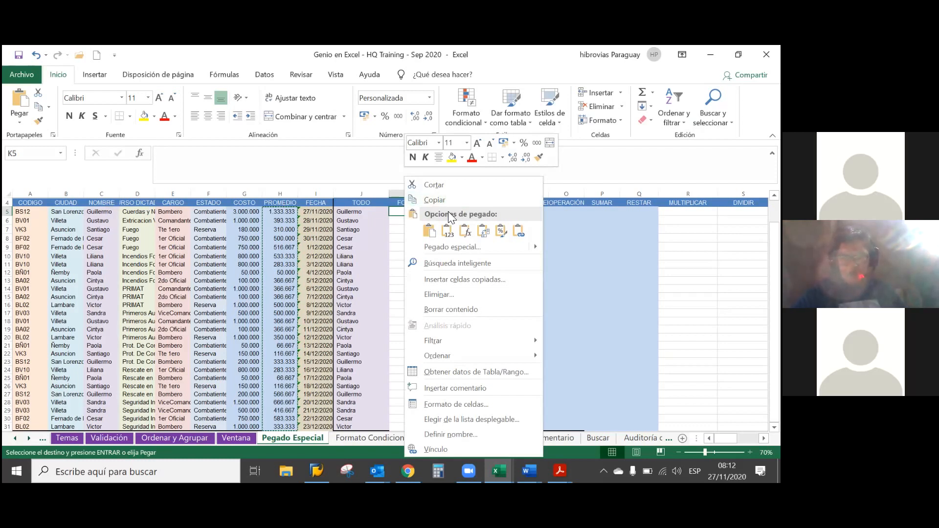
left_click(452, 224)
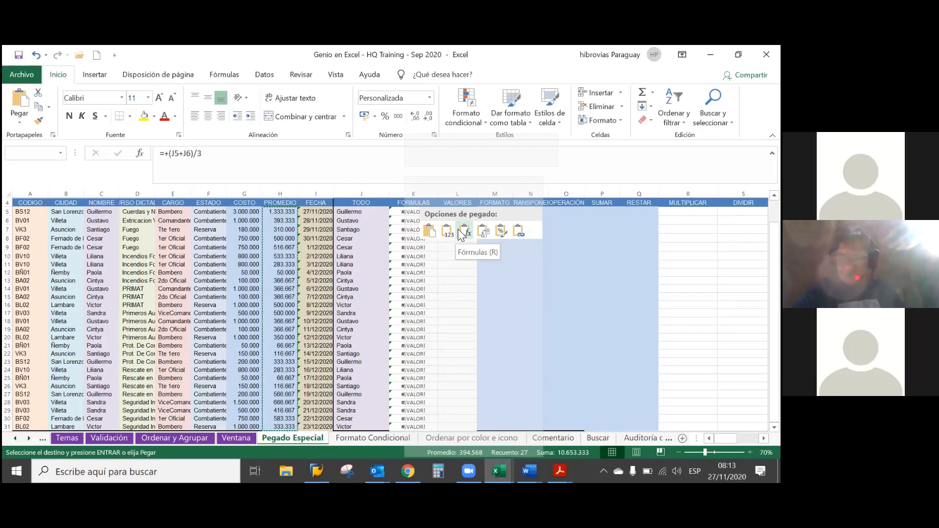
left_click(459, 230)
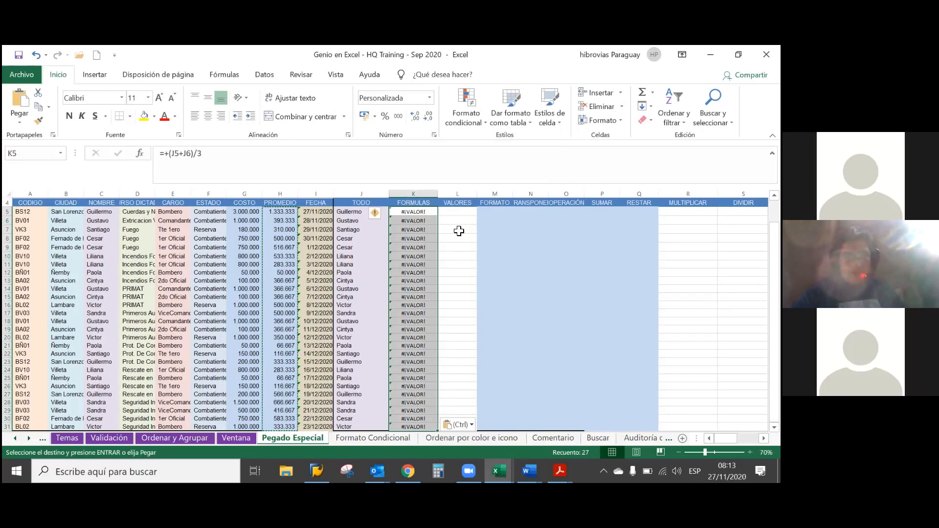
left_click(459, 230)
Inspect the cell references of the pasted formulas in the FORMULAS column between K5 and K12, and return to K5.
left_click(421, 211)
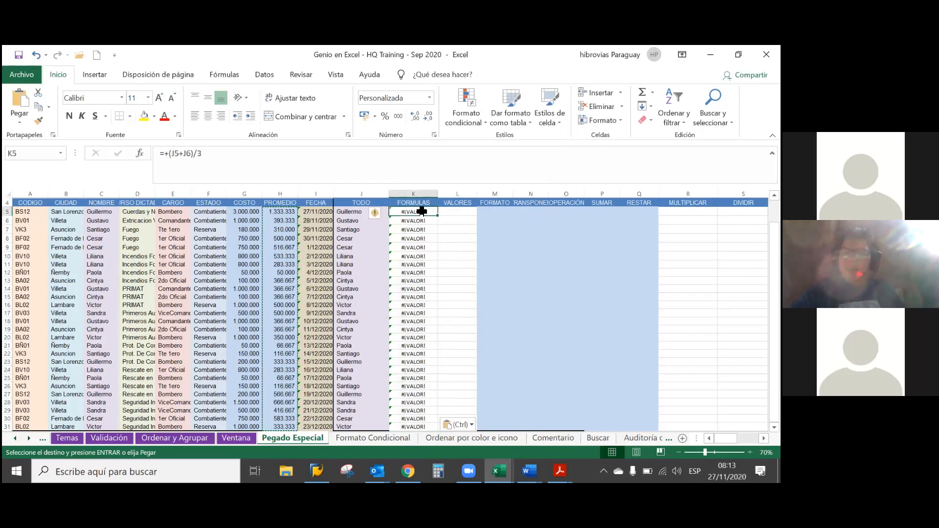
double_click(422, 211)
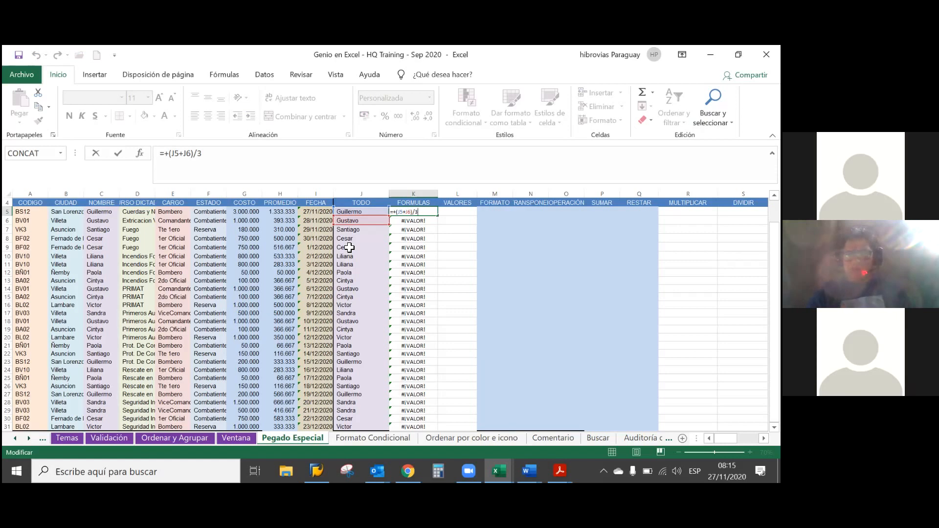
key("Return")
key("Down")
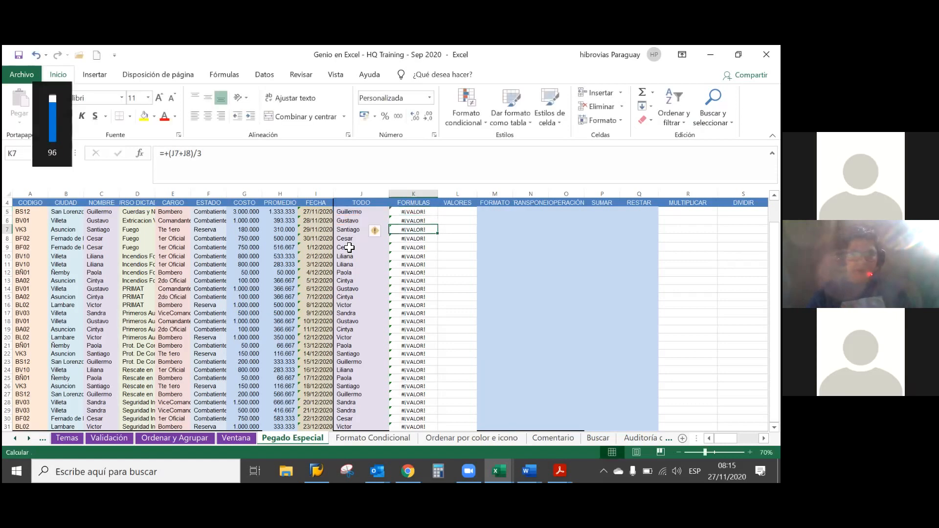
key("F2")
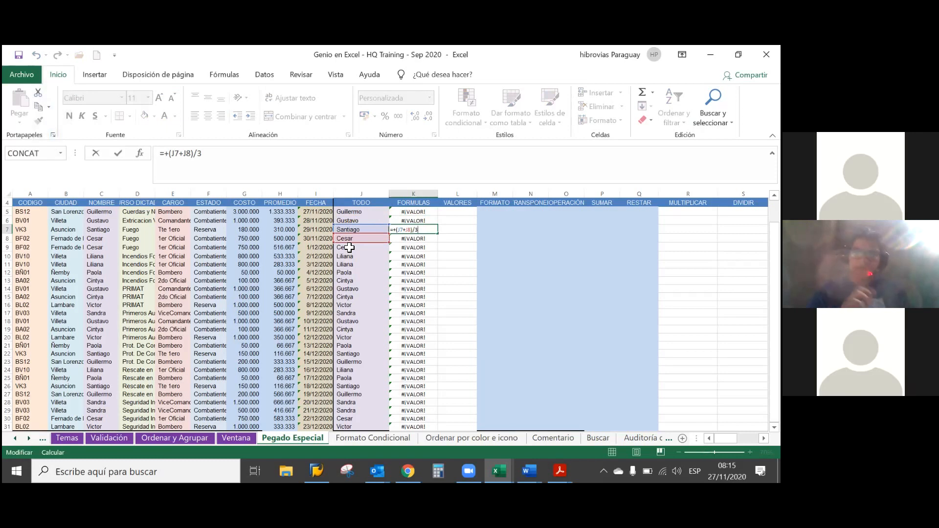
key("Return")
key("Down")
key("F2")
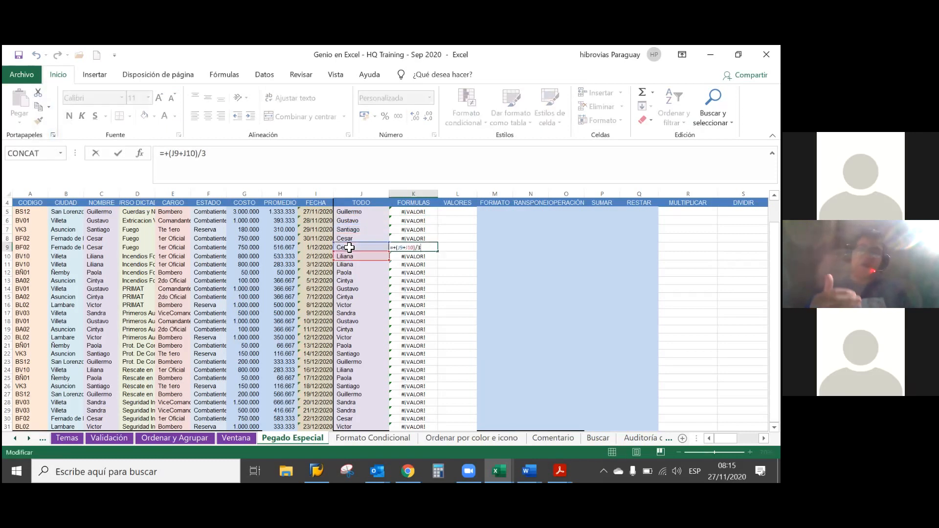
key("Return")
key("F2")
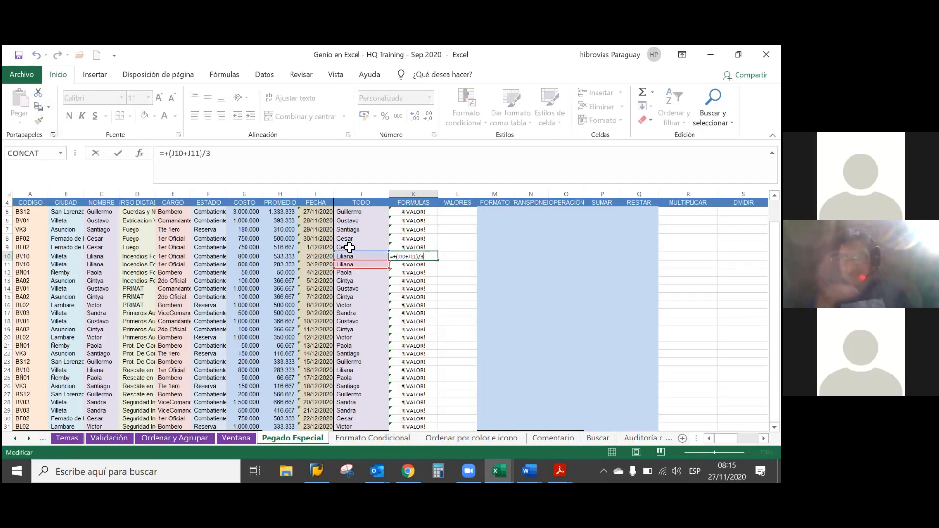
key("Return")
key("F2")
key("Return")
key("F2")
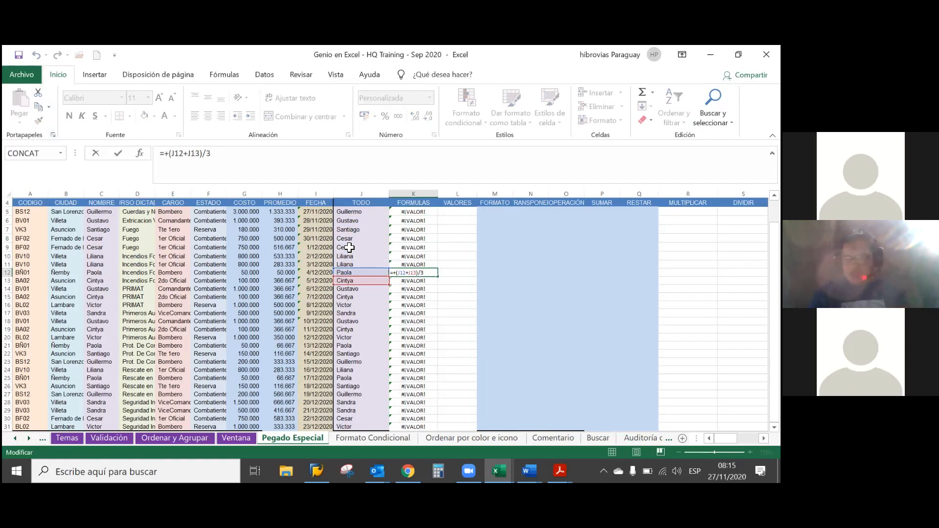
key("Return")
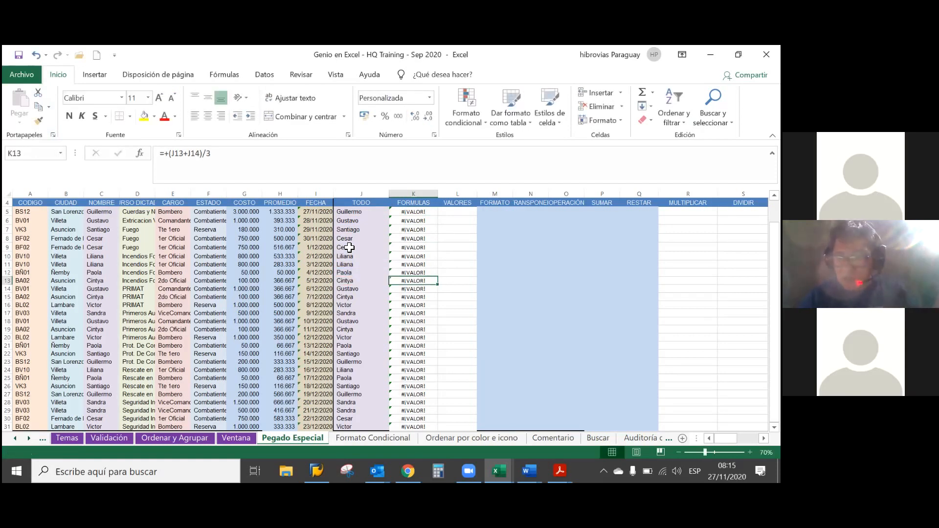
key("Up")
key("Up")
key("Up")
key("Up")
key("Up")
key("Up")
key("Up")
key("Up")
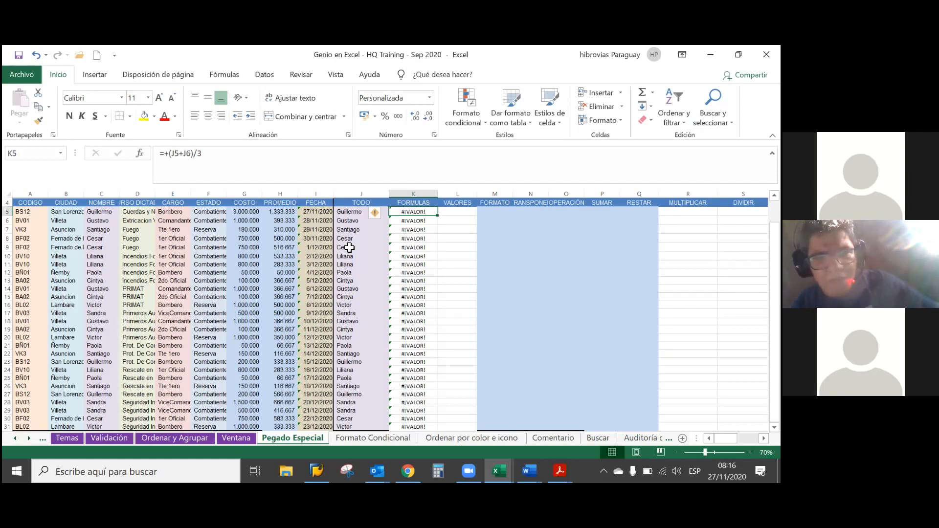
Copy the COSTO amounts in G5:G31 over the TODO column from J5, and undo the paste.
left_click(259, 211)
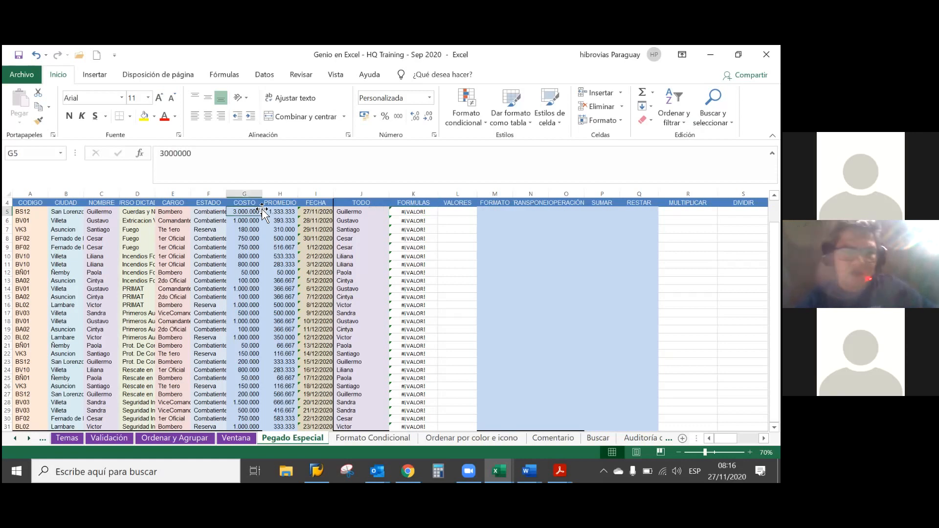
key("ctrl+shift+Down")
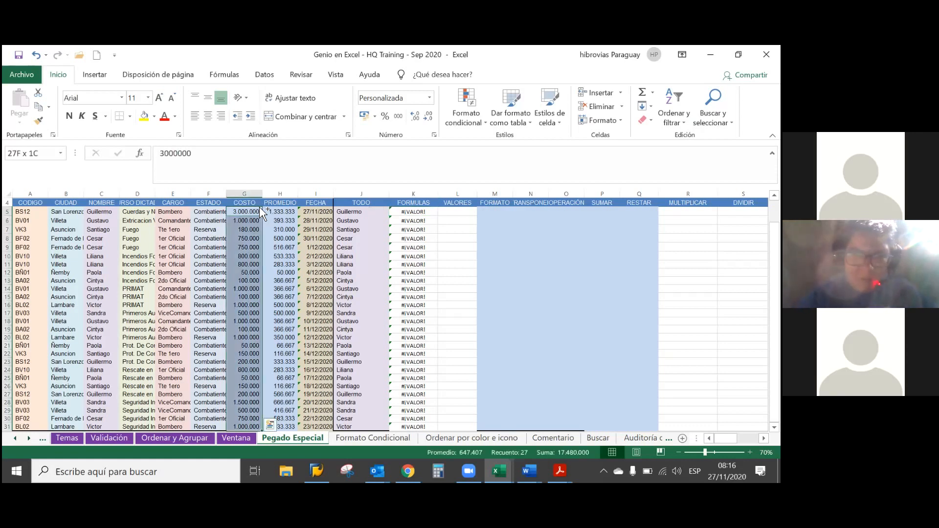
key("ctrl+c")
key("Right")
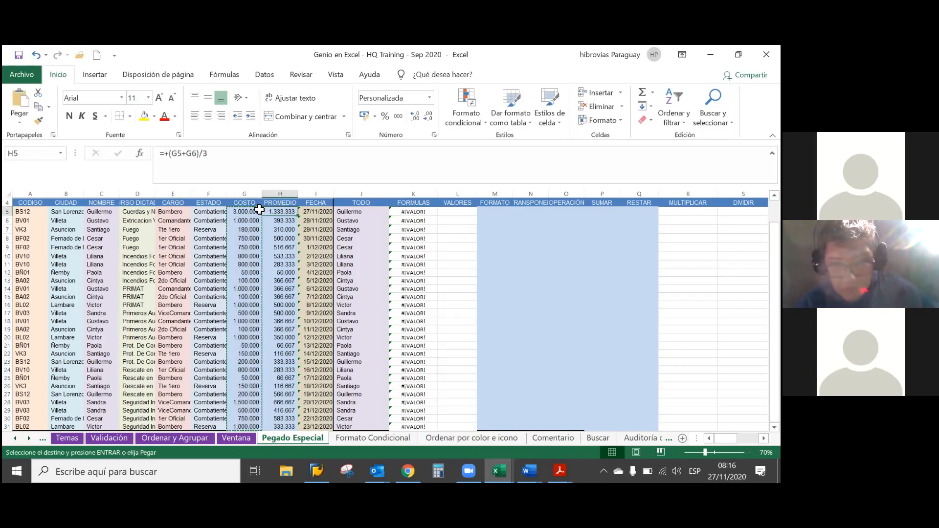
key("Right")
key("Right")
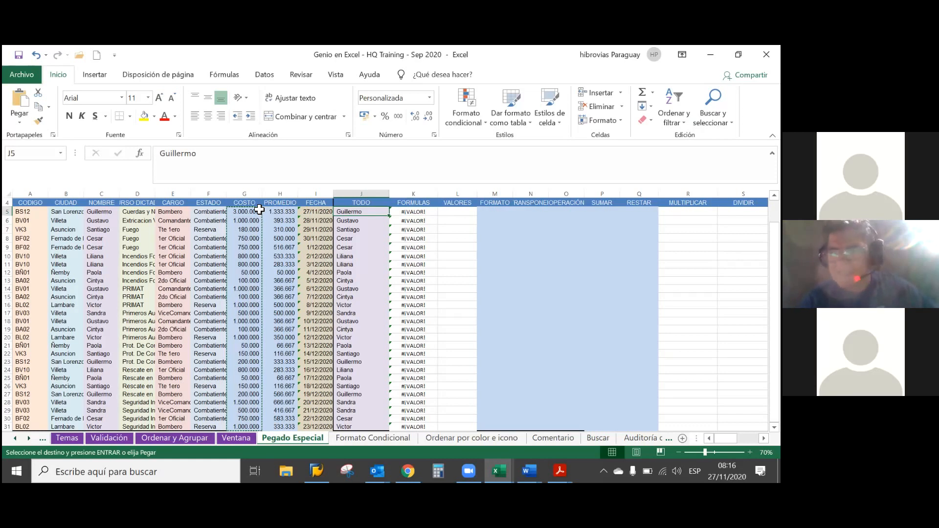
key("ctrl+v")
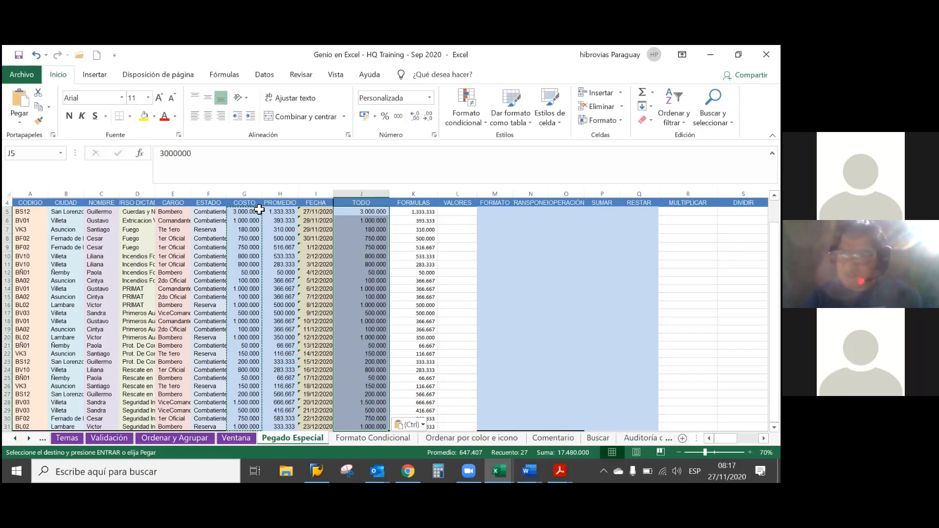
key("Escape")
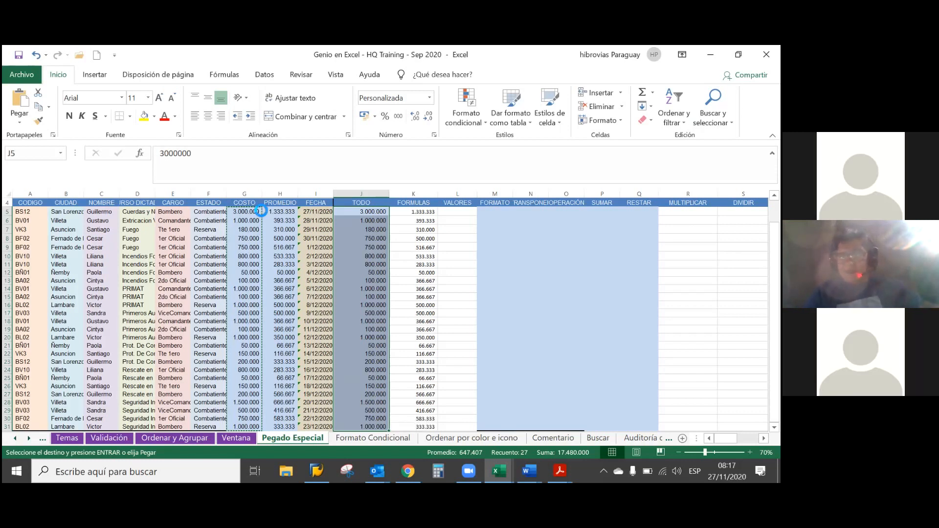
key("ctrl+z")
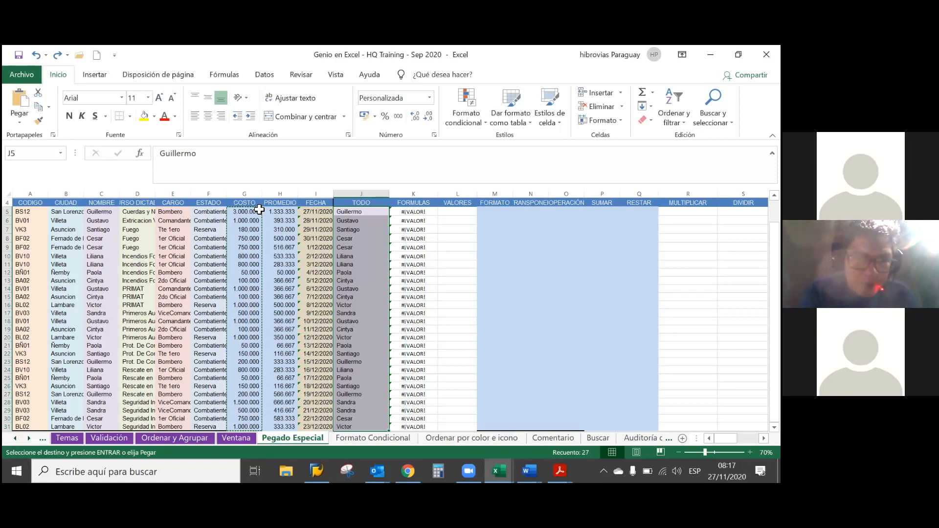
Inspect which cells the PROMEDIO formula in H5 refers to, leaving the formula as it is.
key("Left")
key("Left")
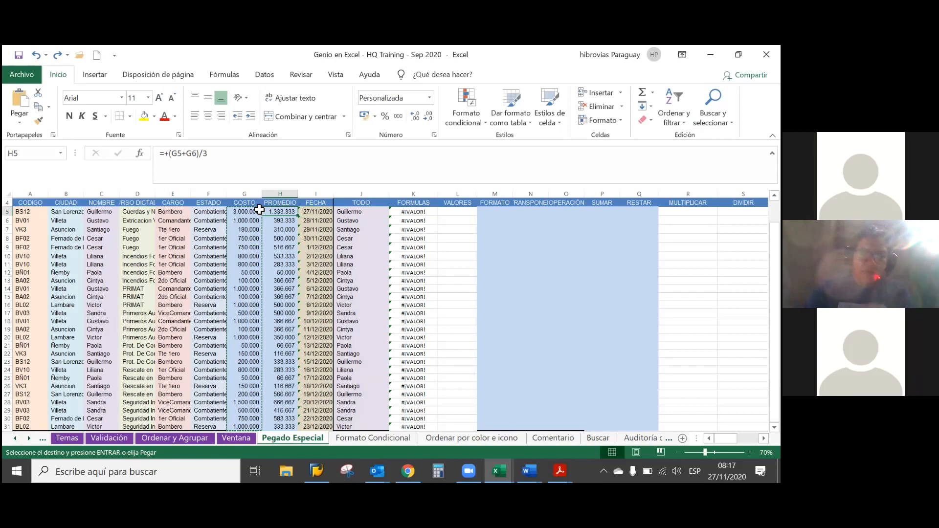
key("F2")
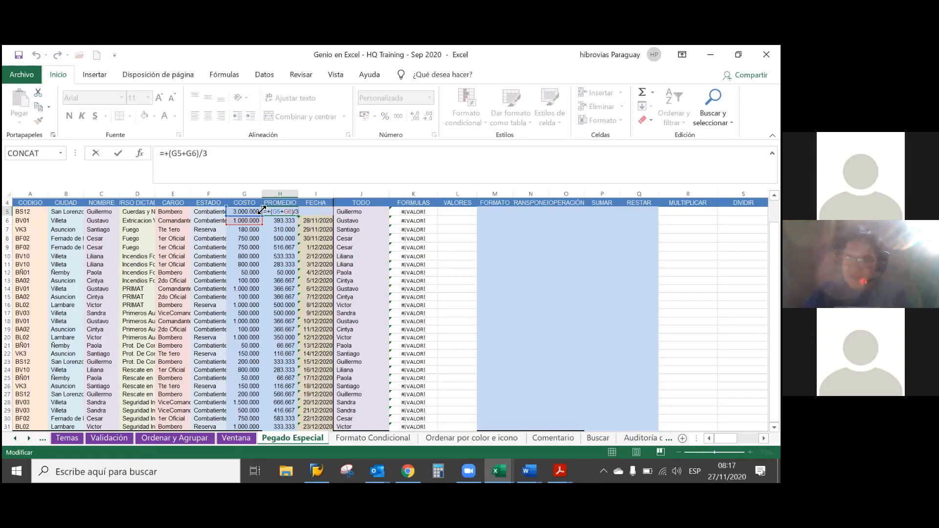
key("ctrl+Return")
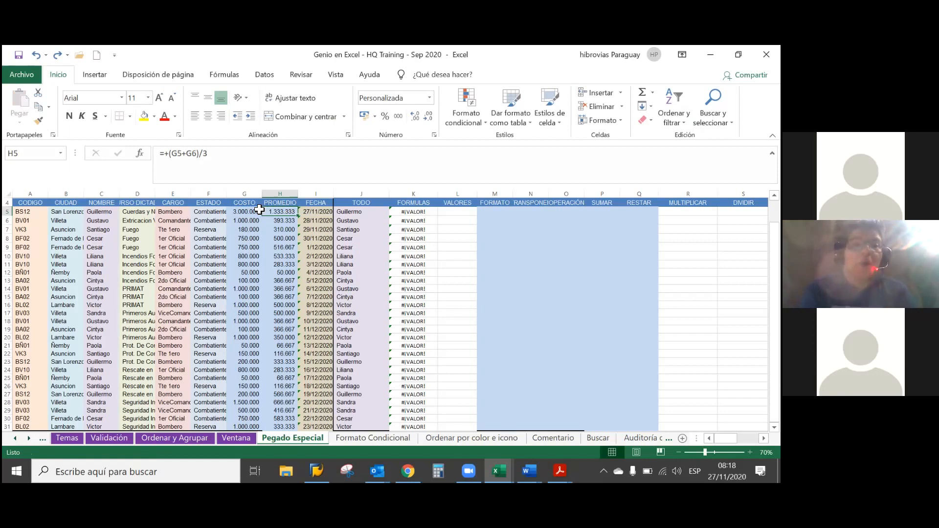
Lock column G in the H5 PROMEDIO formula so that it reads =+($G5+$G6)/3.
key("F2")
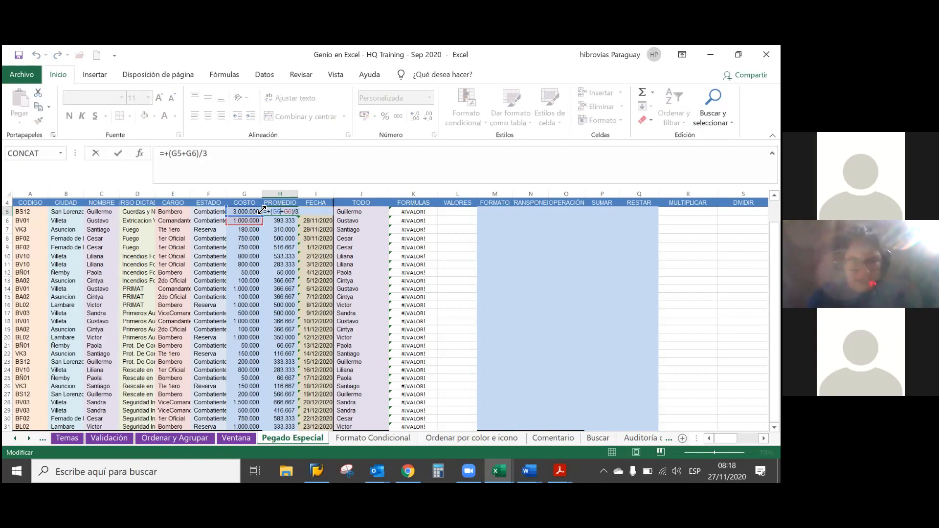
type("$")
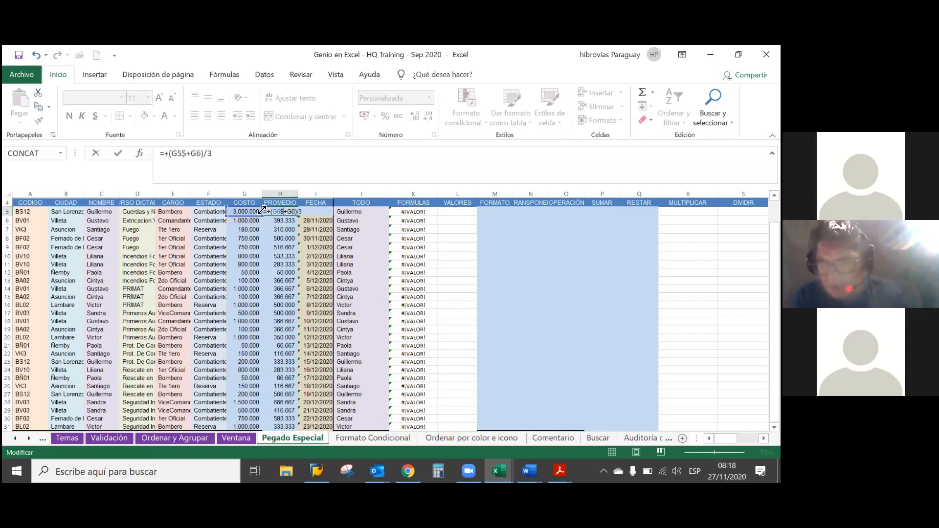
key("BackSpace")
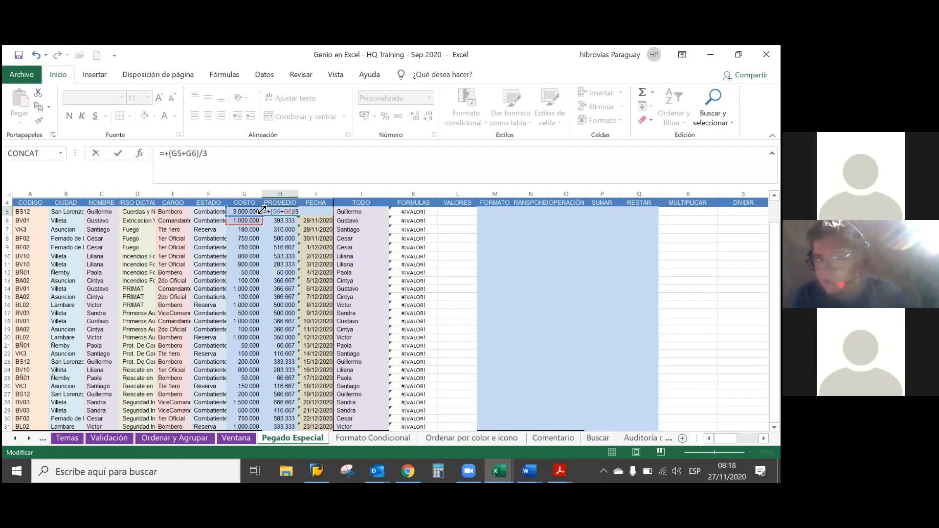
key("Left")
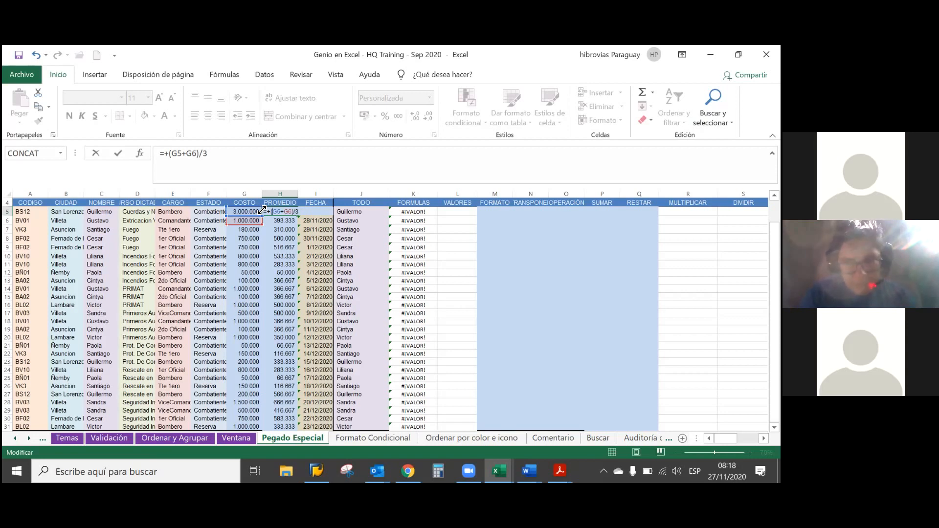
type("$")
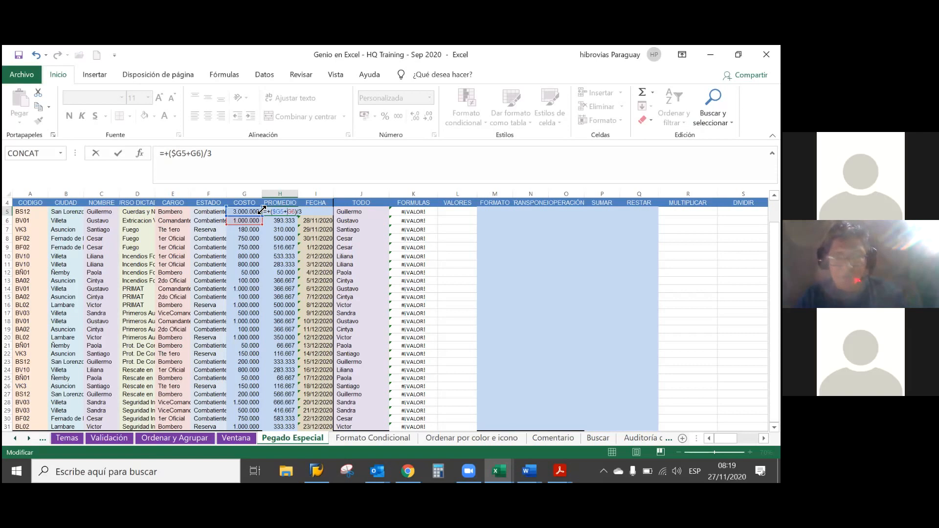
type("$")
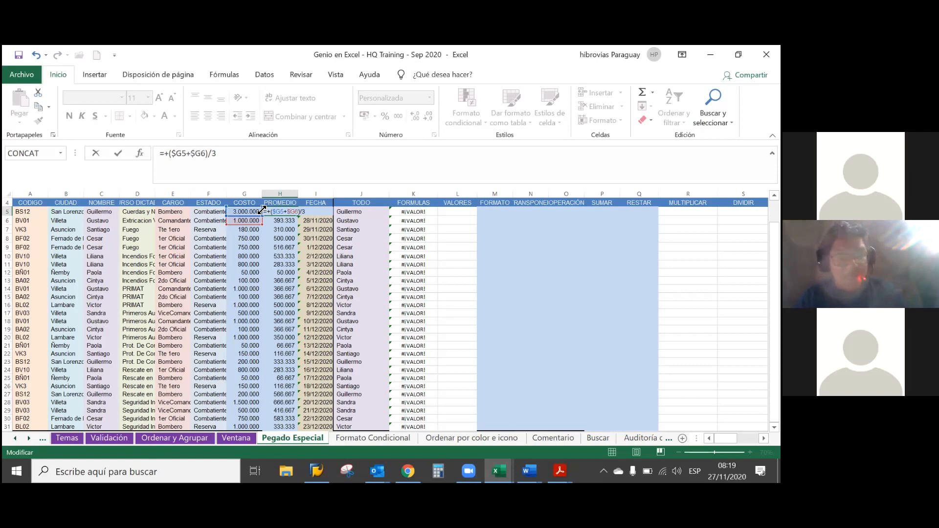
key("Return")
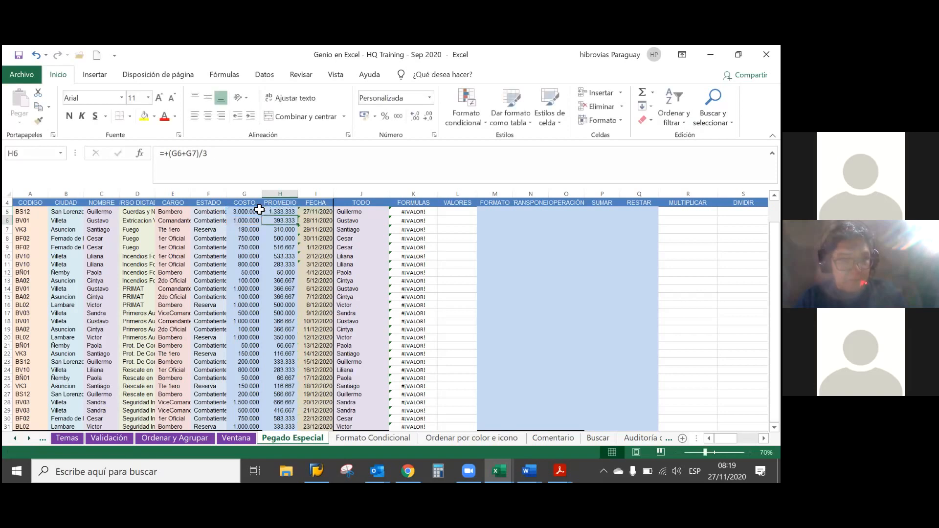
Fill the H5 formula down the PROMEDIO column to row 31, and select K5.
key("Up")
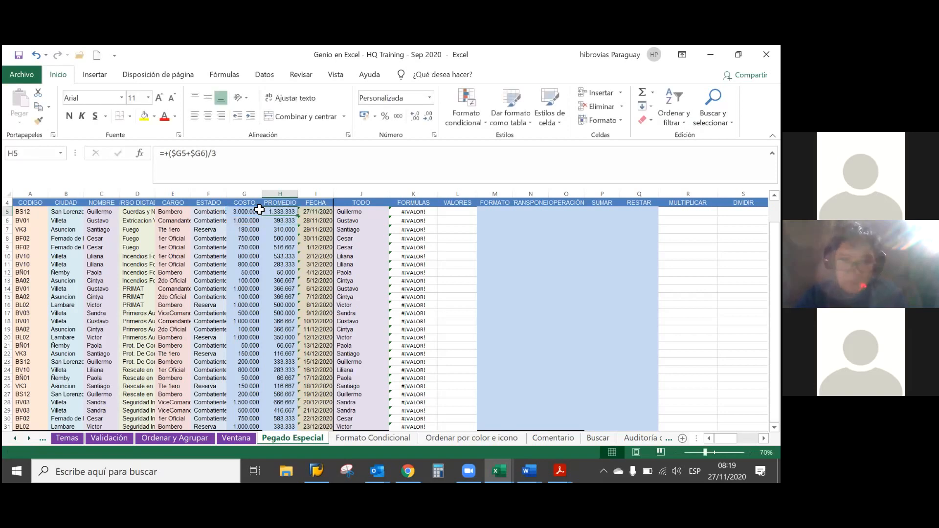
double_click(299, 216)
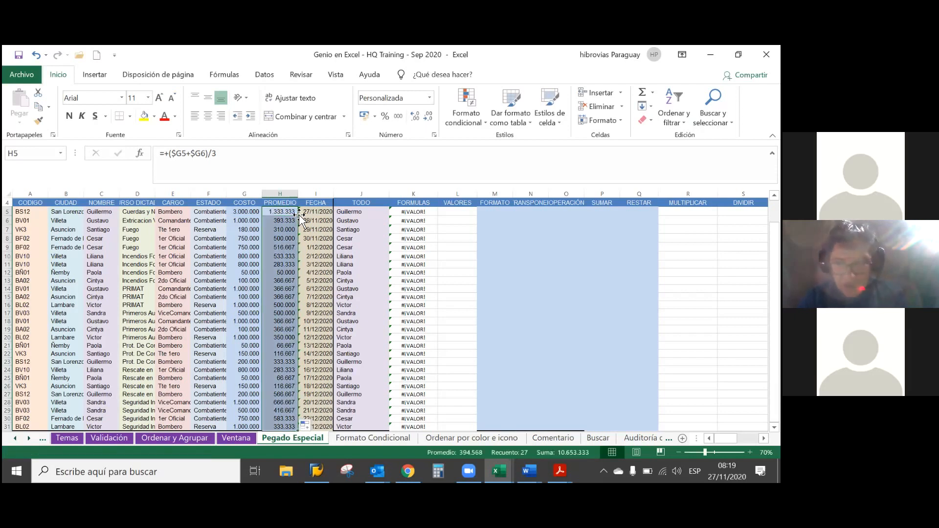
left_click(398, 211)
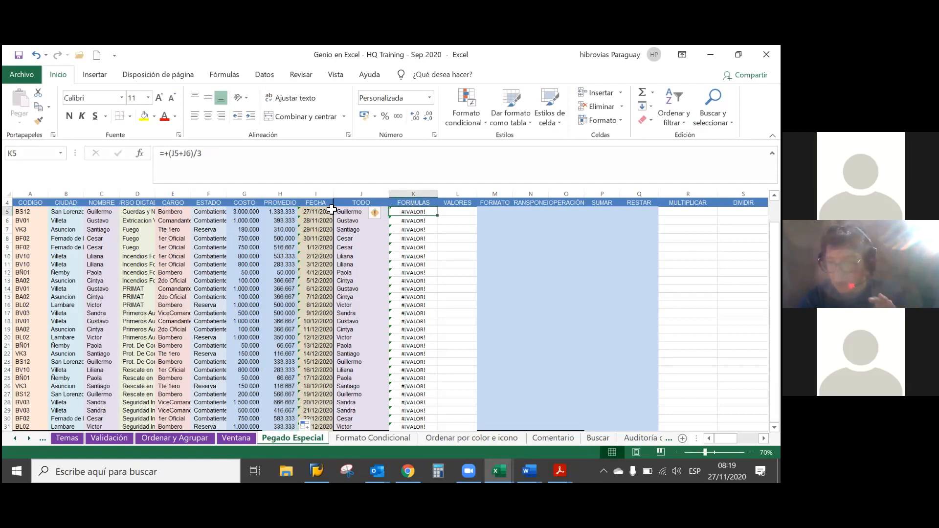
Copy the PROMEDIO formulas in H5:H31 and select K5 as the paste destination.
left_click(290, 214)
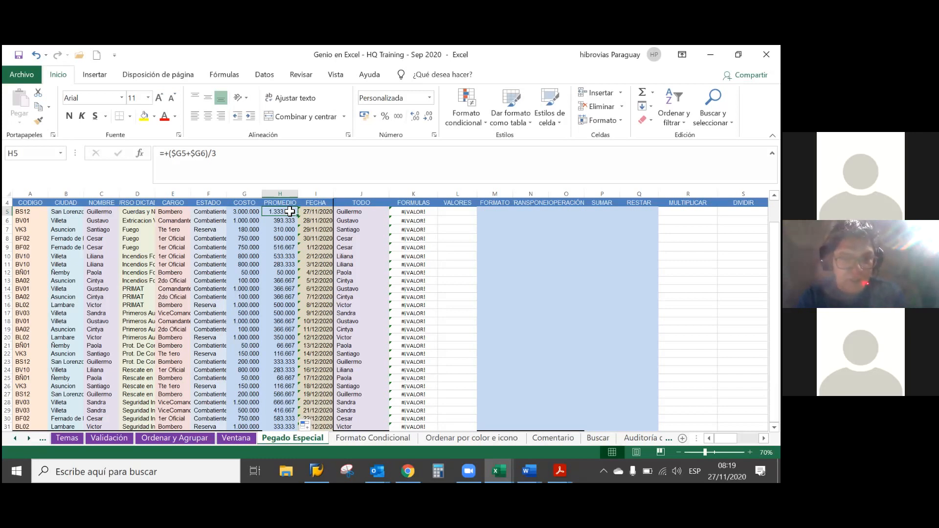
key("ctrl+shift+Down")
key("ctrl+c")
key("Right")
key("Right")
key("Right")
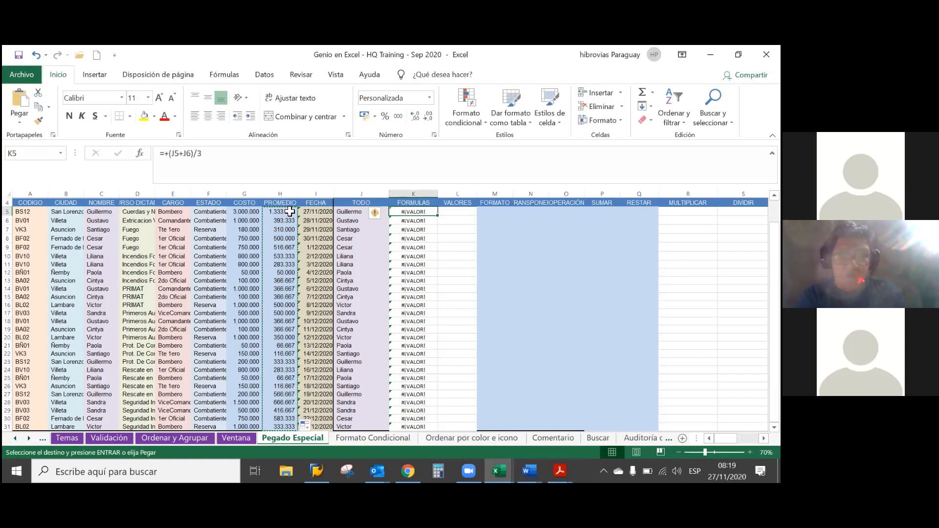
Paste the copied PROMEDIO cells into the FORMULAS column from K5 as formulas only.
right_click(401, 211)
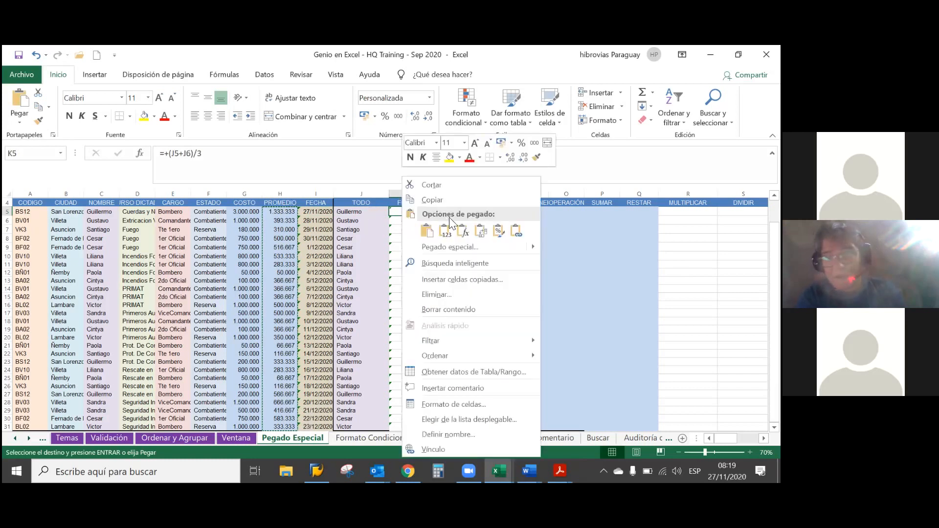
left_click(462, 232)
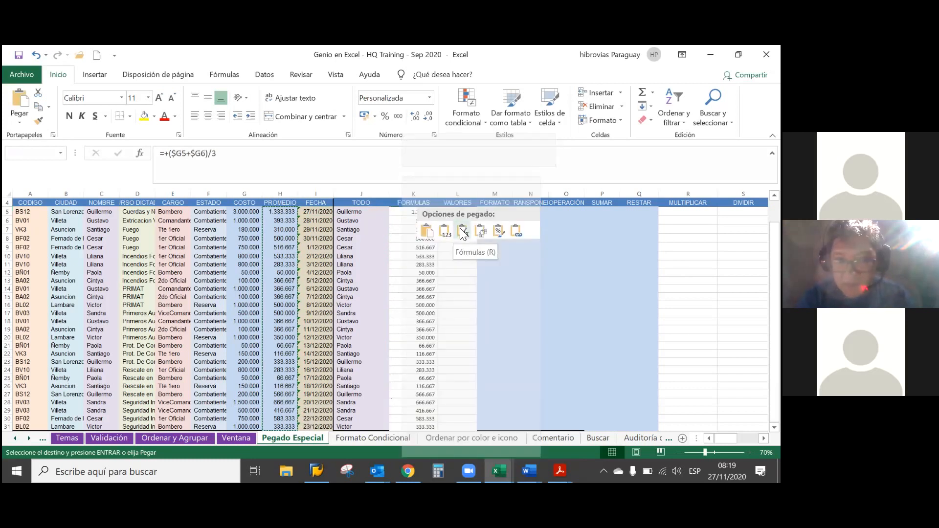
left_click(395, 222)
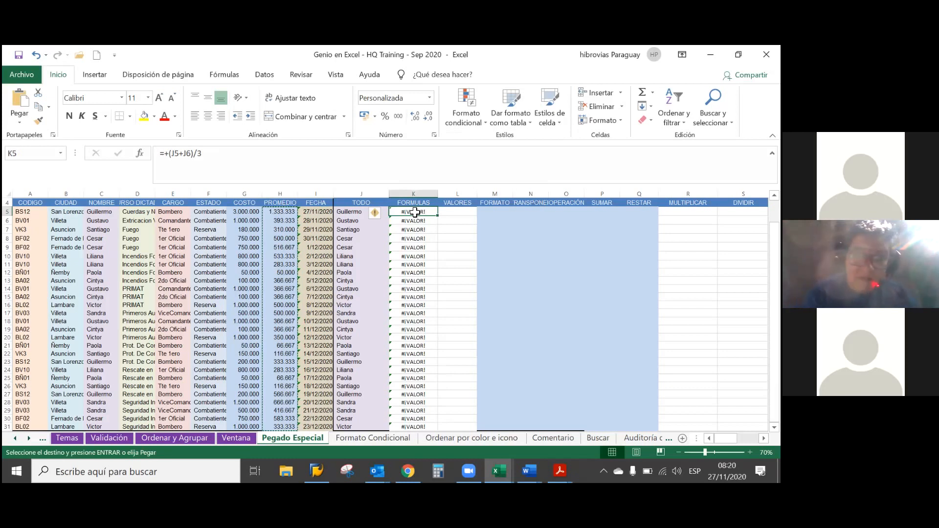
left_click(23, 123)
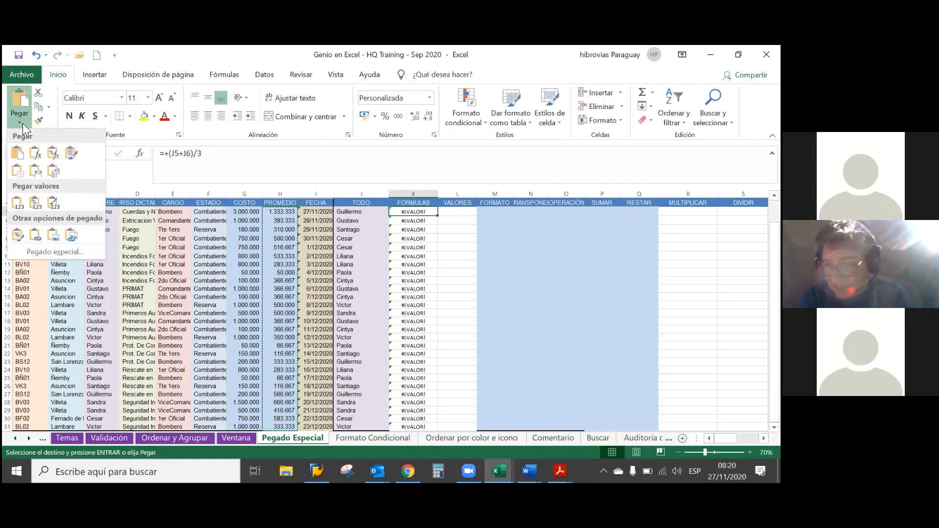
left_click(34, 153)
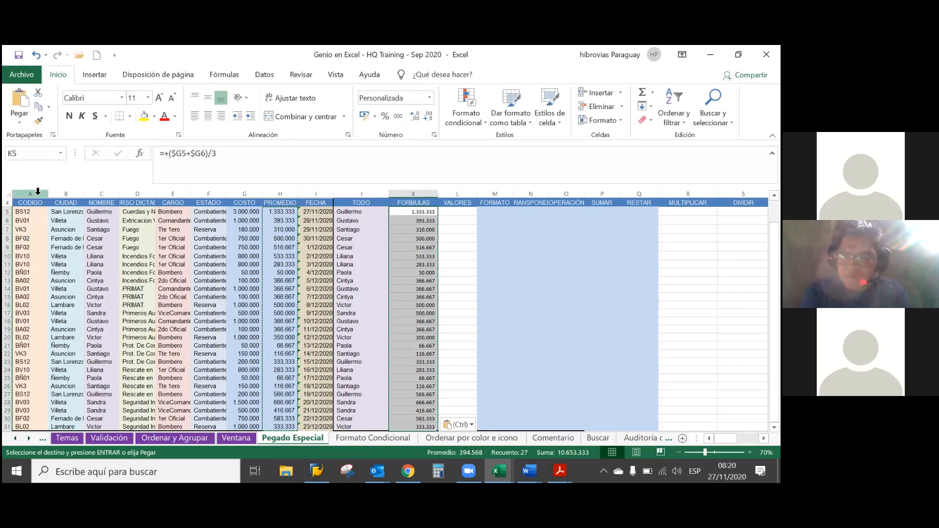
Inspect which cells the pasted formula in K5 refers to, leaving it as it is.
key("Up")
key("Down")
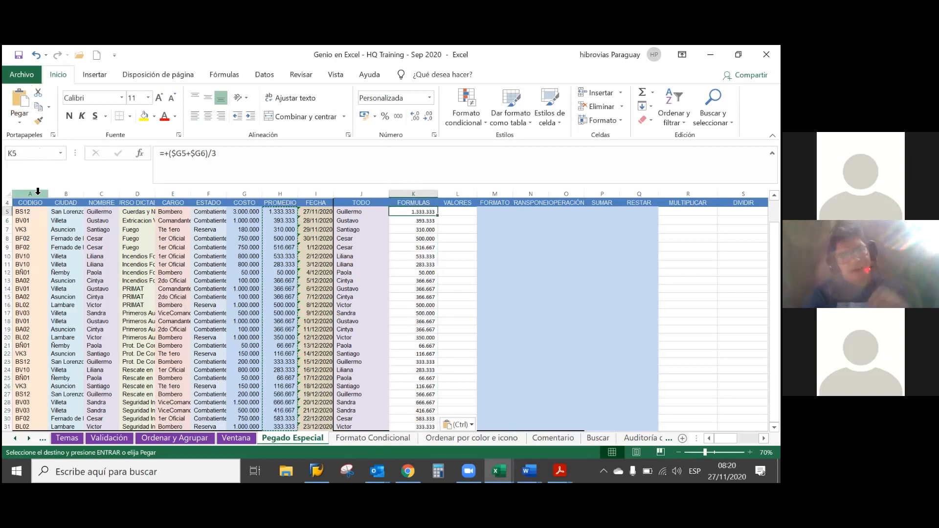
key("F2")
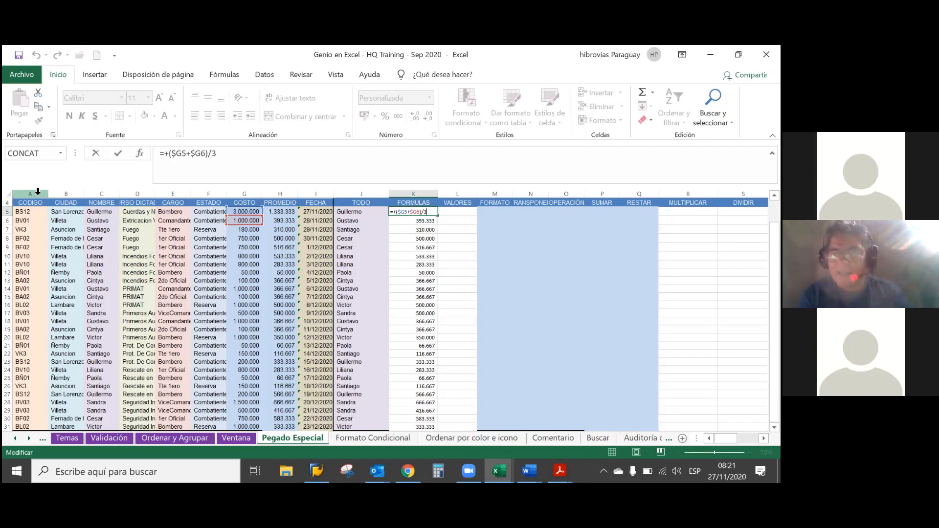
key("Return")
key("Right")
key("Up")
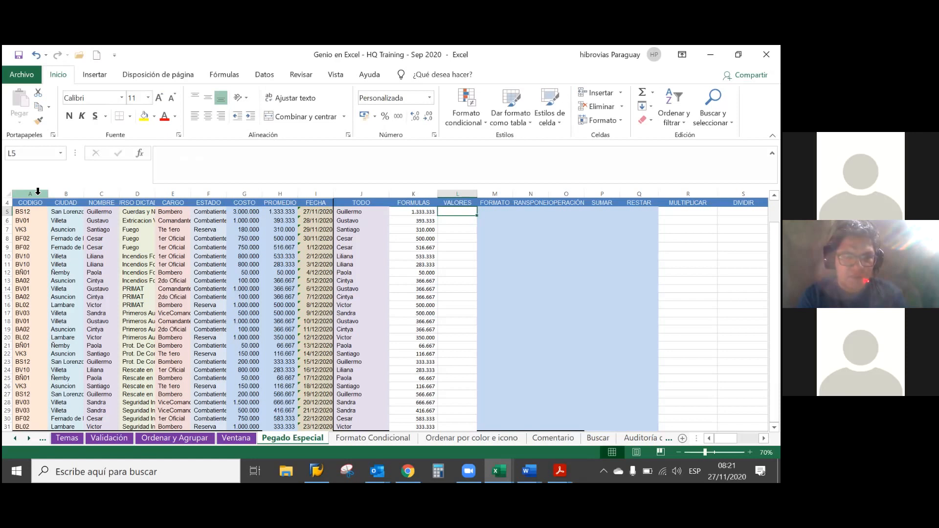
key("Left")
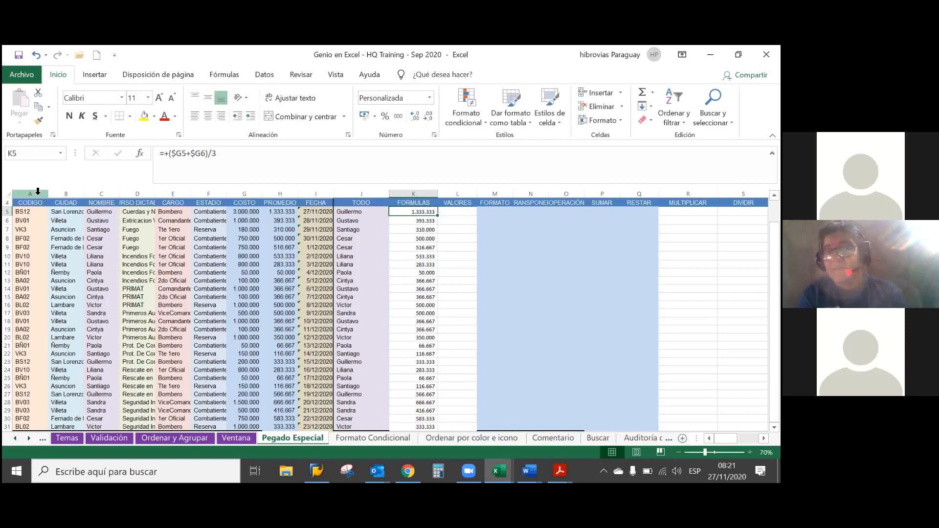
key("Right")
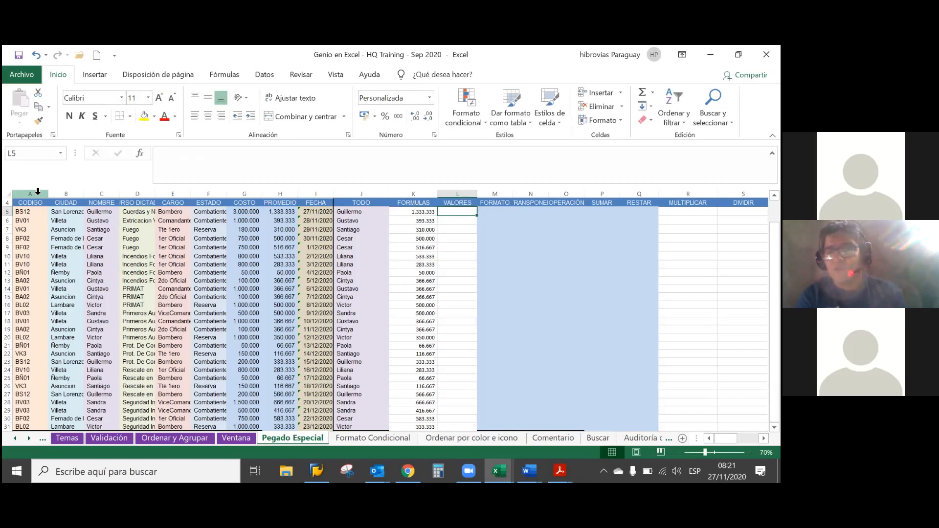
key("Left")
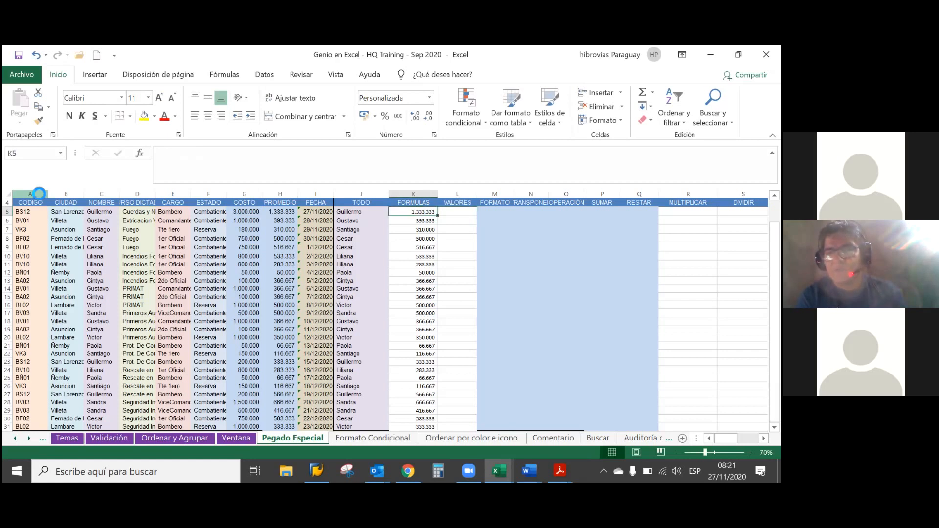
Undo the formula paste in the FORMULAS column and return to K5.
key("ctrl+z")
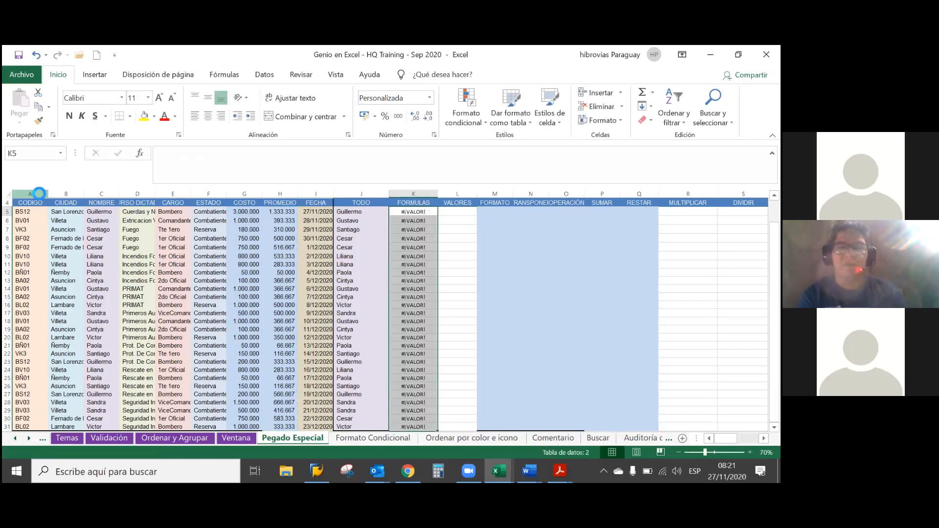
key("ctrl+v")
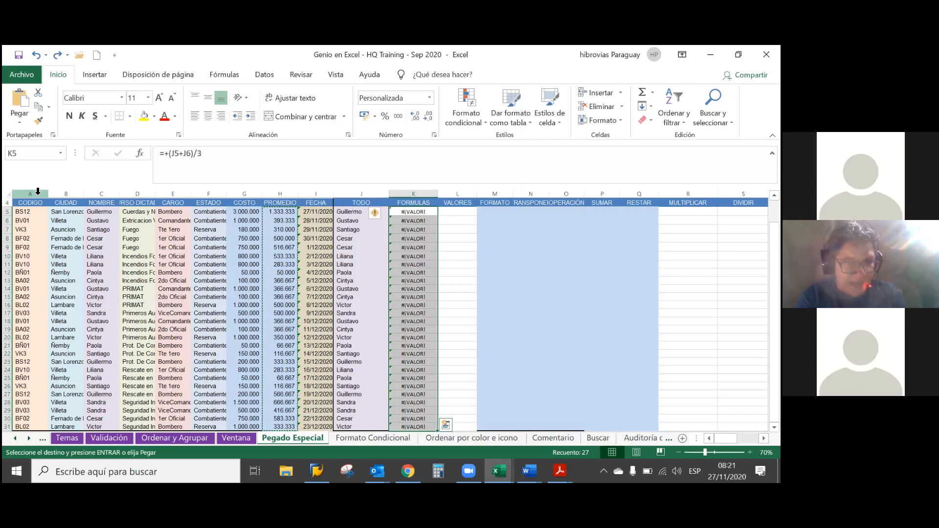
key("Down")
key("Up")
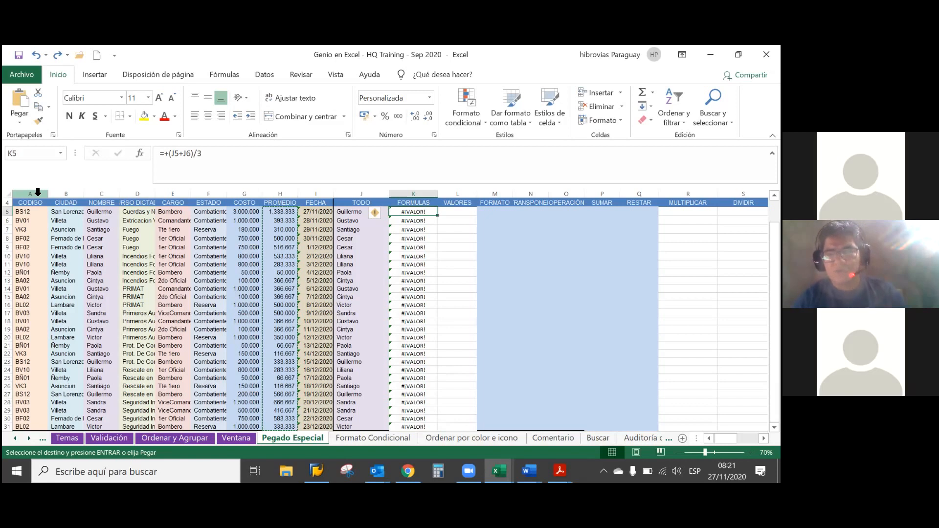
Paste the copied PROMEDIO cells from K5 through the Pegado especial dialog with the Fórmulas option and no operation.
key("ctrl+alt+v")
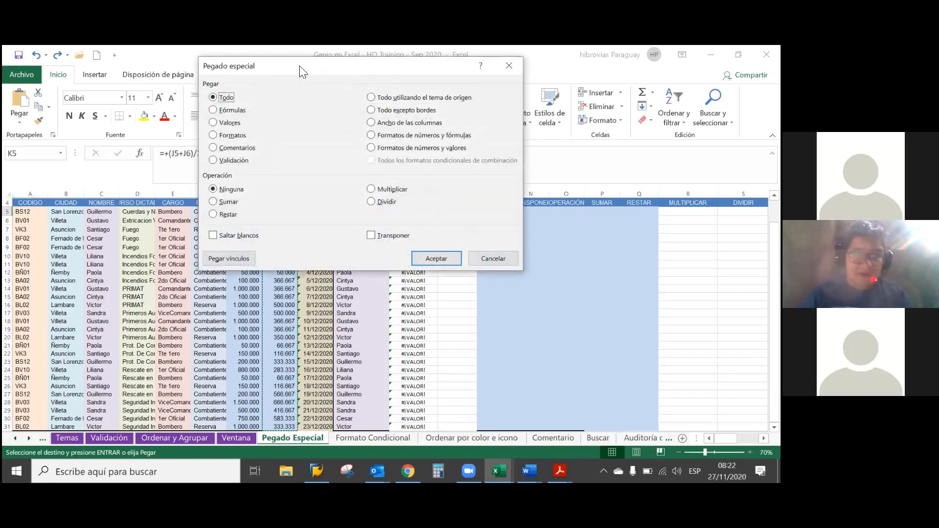
left_click_drag(300, 68, 299, 131)
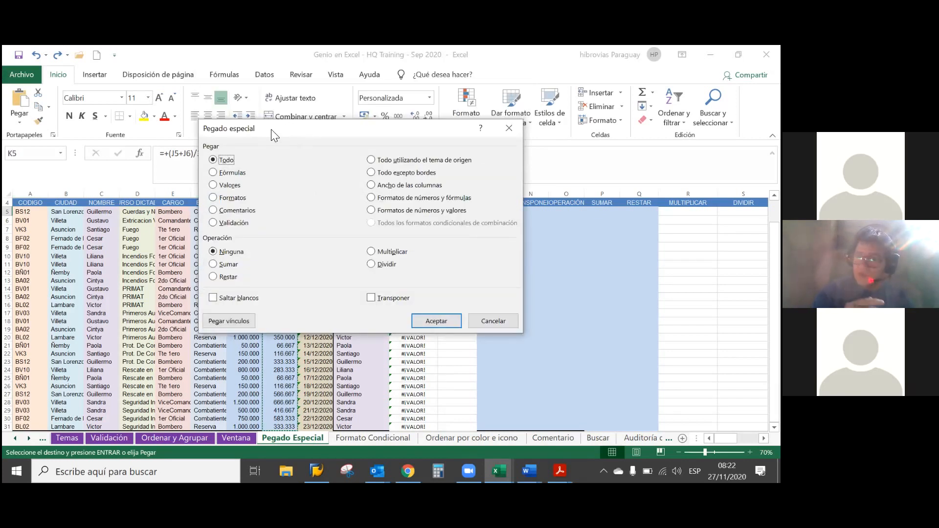
left_click(236, 174)
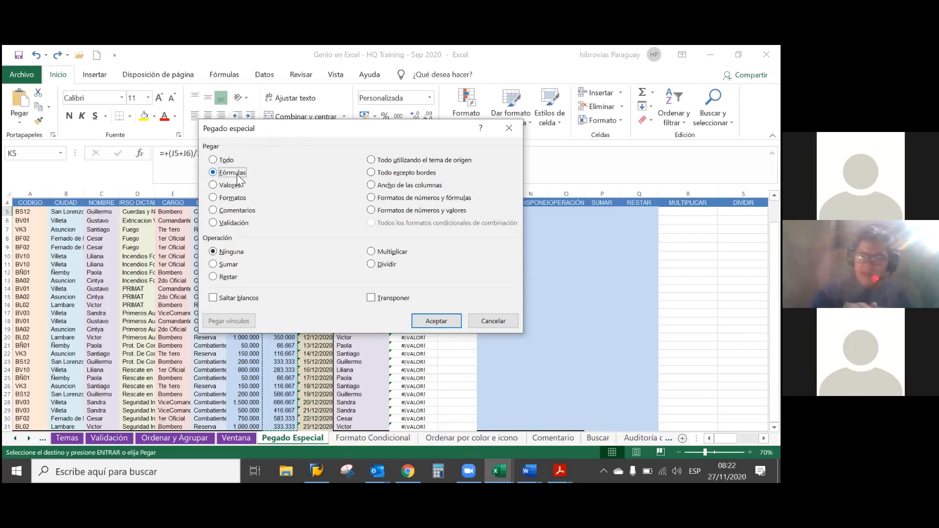
left_click(435, 321)
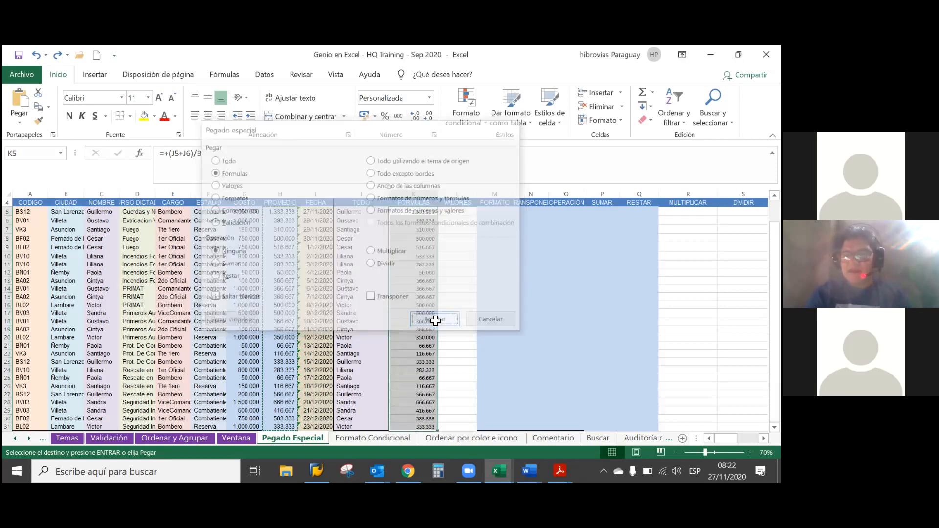
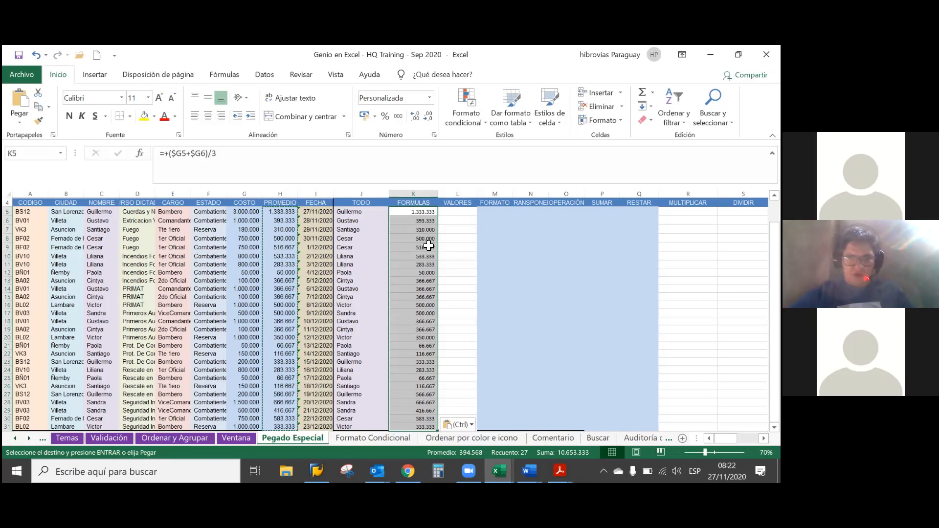
View the paste options available for the FORMULAS cells, and select the whole column K.
key("Escape")
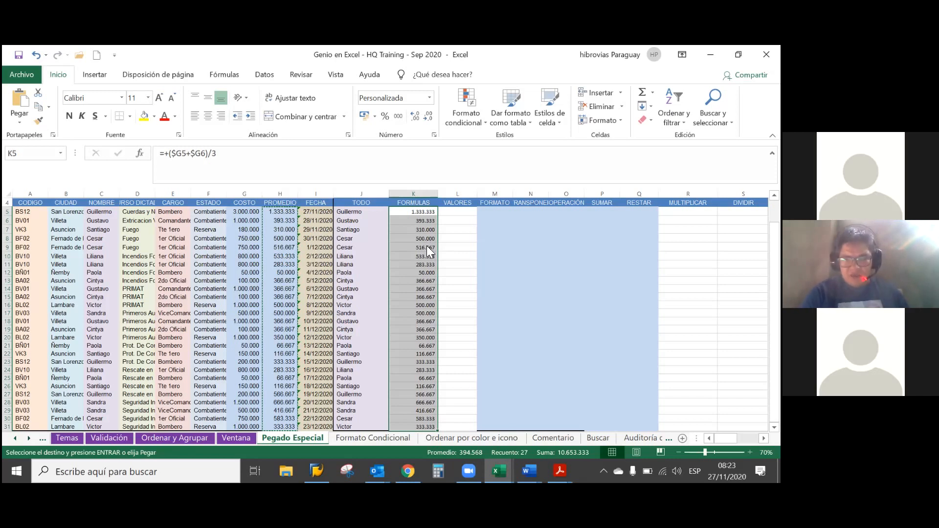
right_click(427, 246)
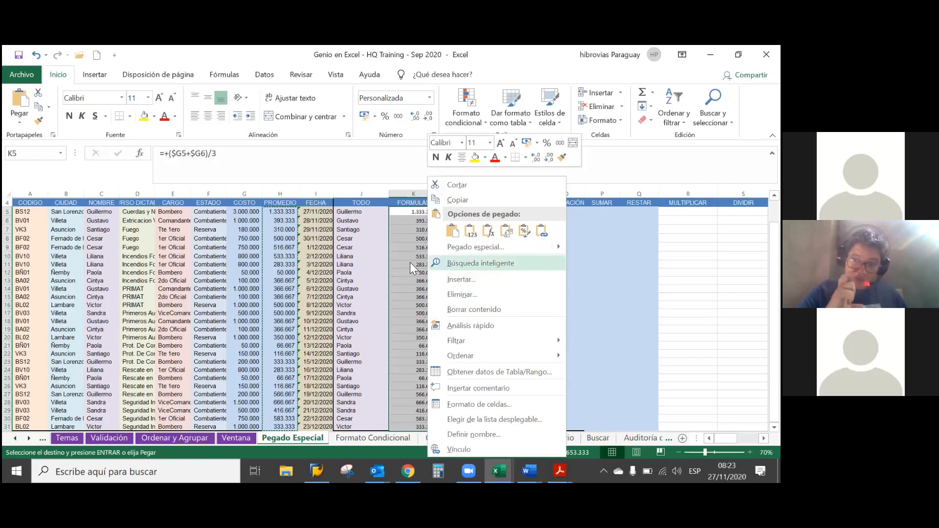
key("Escape")
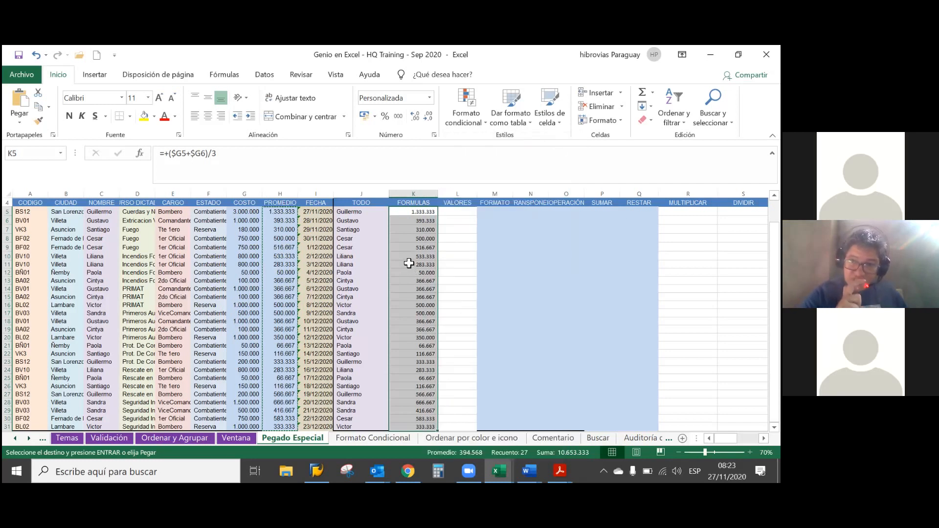
left_click(417, 193)
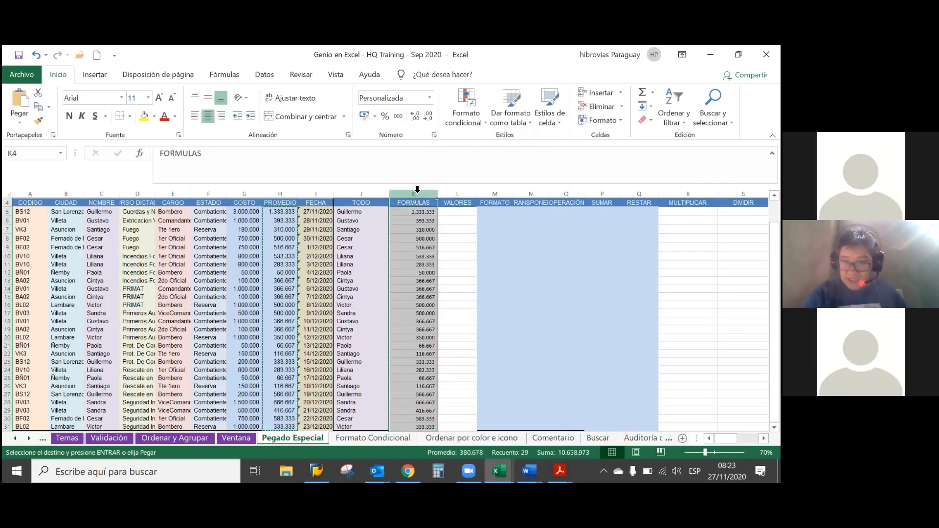
Check the column width set for the FORMULAS column K, leaving it as it is.
right_click(409, 243)
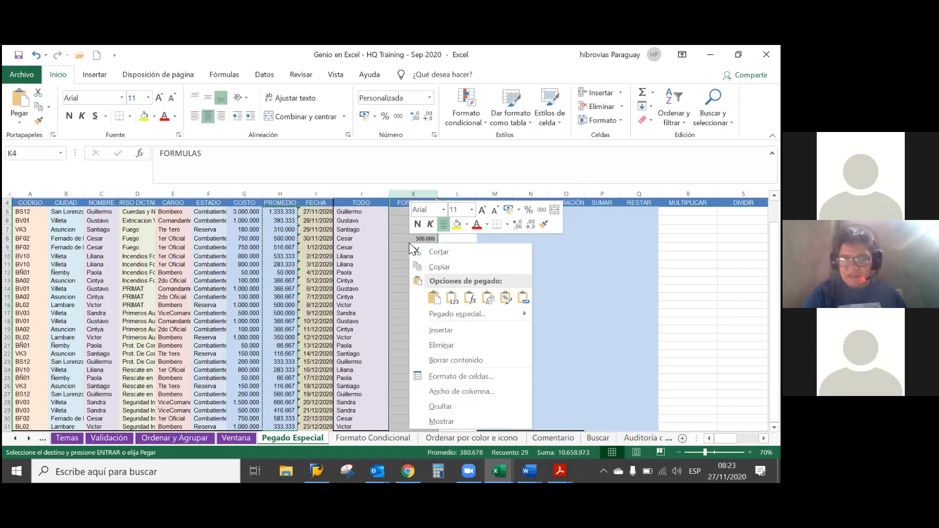
left_click(509, 391)
left_click_drag(507, 363, 509, 230)
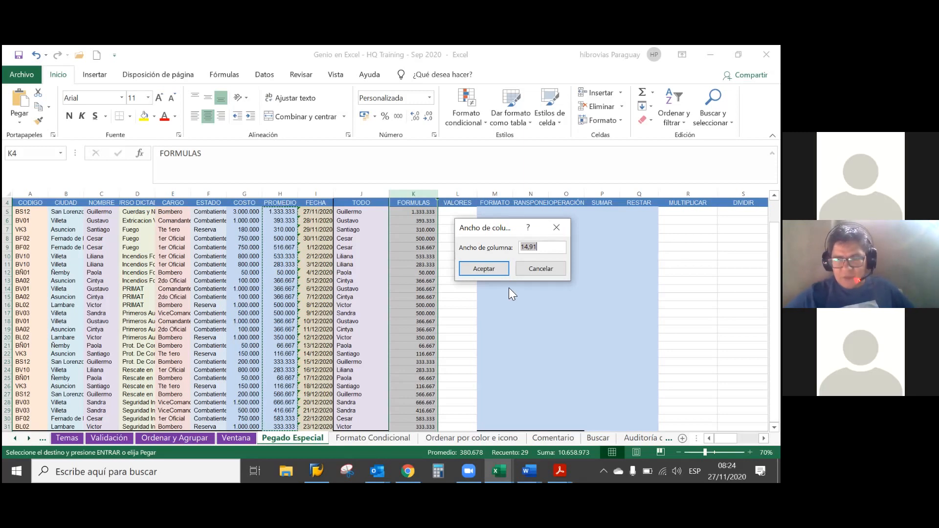
left_click(547, 264)
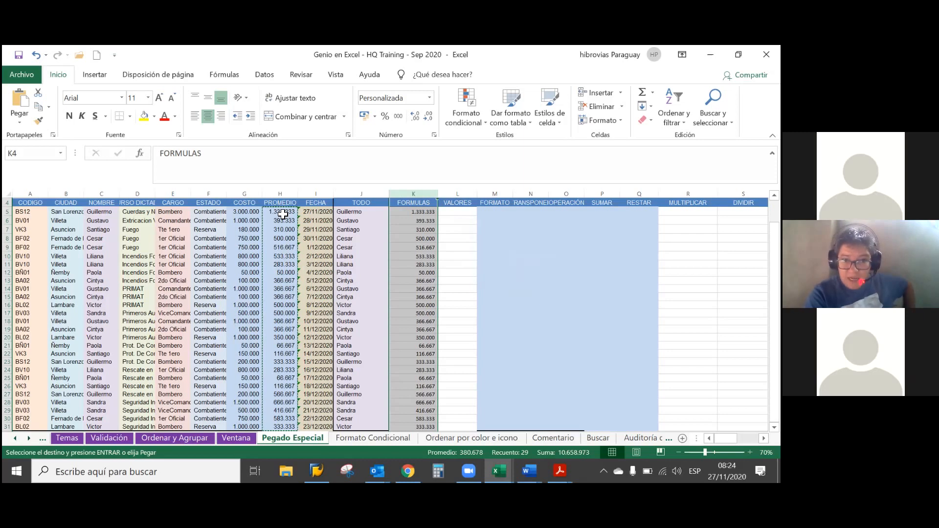
Check the column width set for the PROMEDIO column H without altering it, and clear the pending copy selection.
left_click(290, 194)
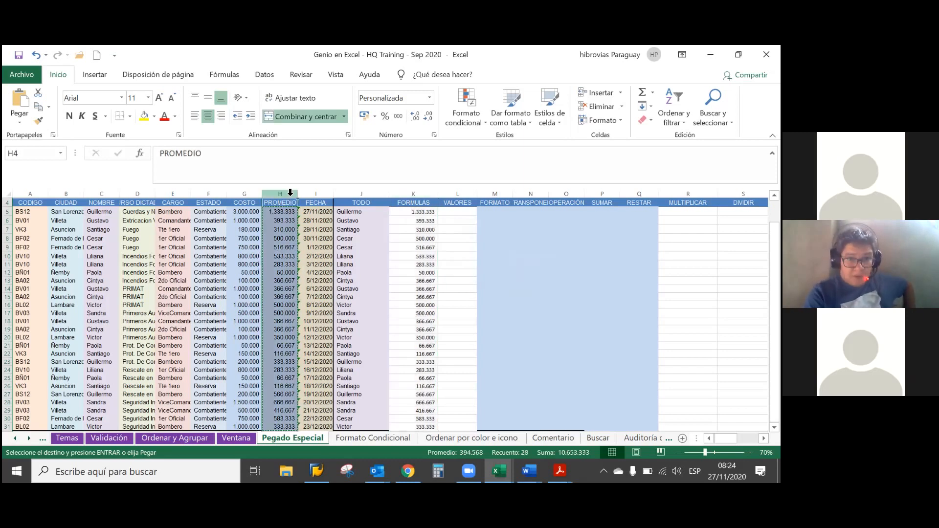
right_click(288, 193)
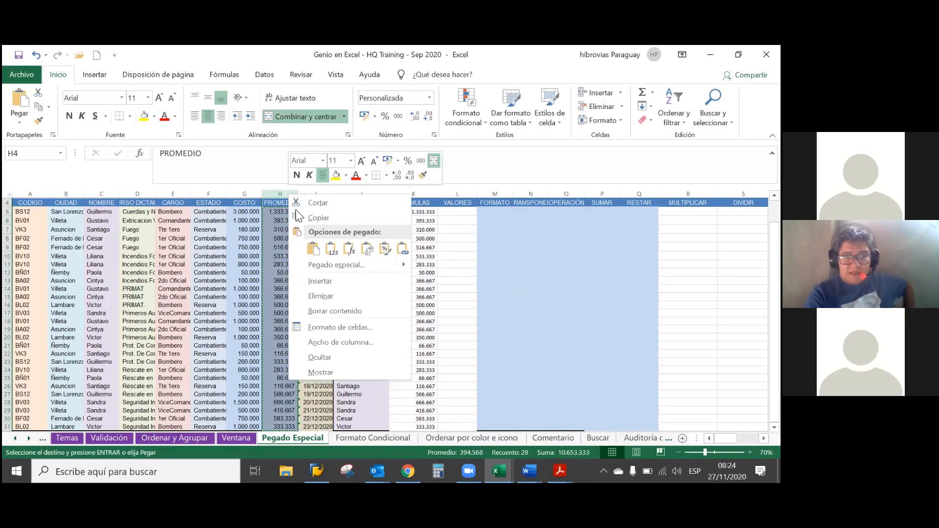
left_click(317, 341)
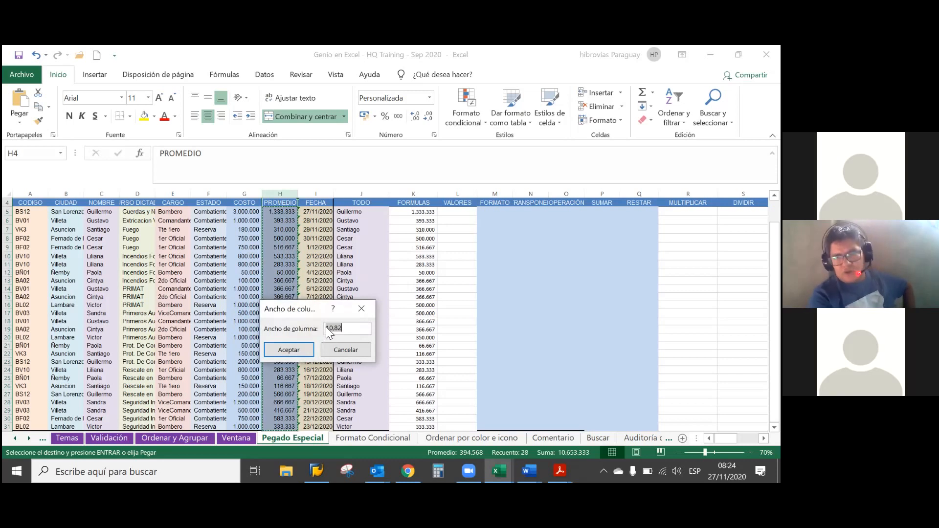
left_click(328, 327)
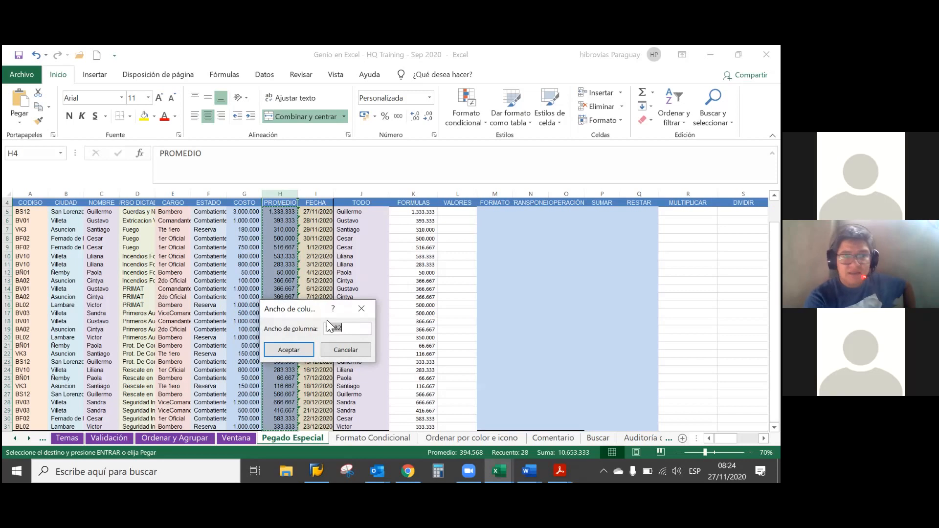
key("Return")
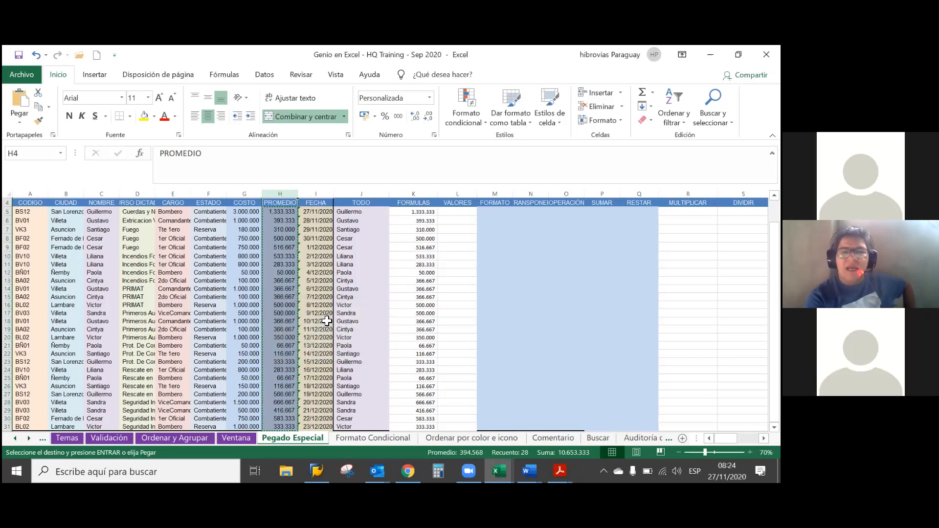
key("Escape")
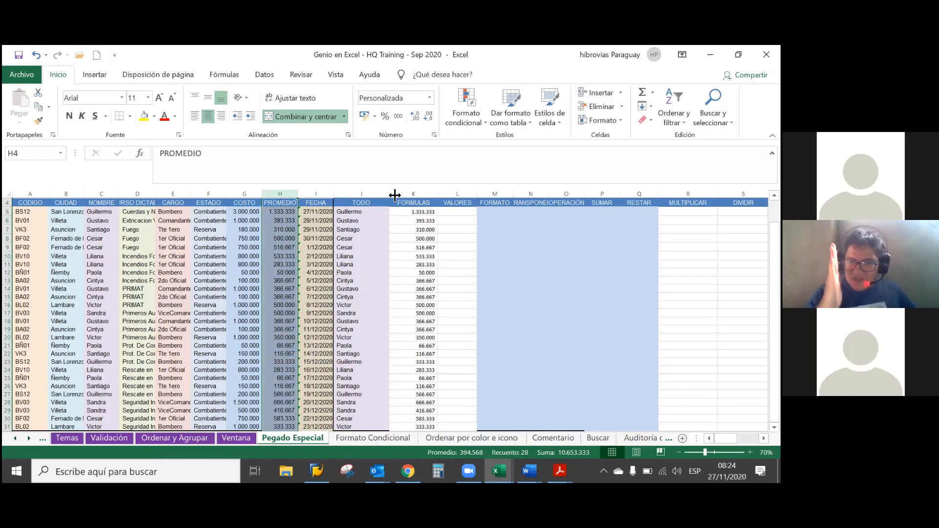
Narrow the FORMULAS column K slightly to a width of 14.82 and return it to 14.91.
left_click_drag(438, 195, 441, 195)
left_click_drag(441, 195, 440, 195)
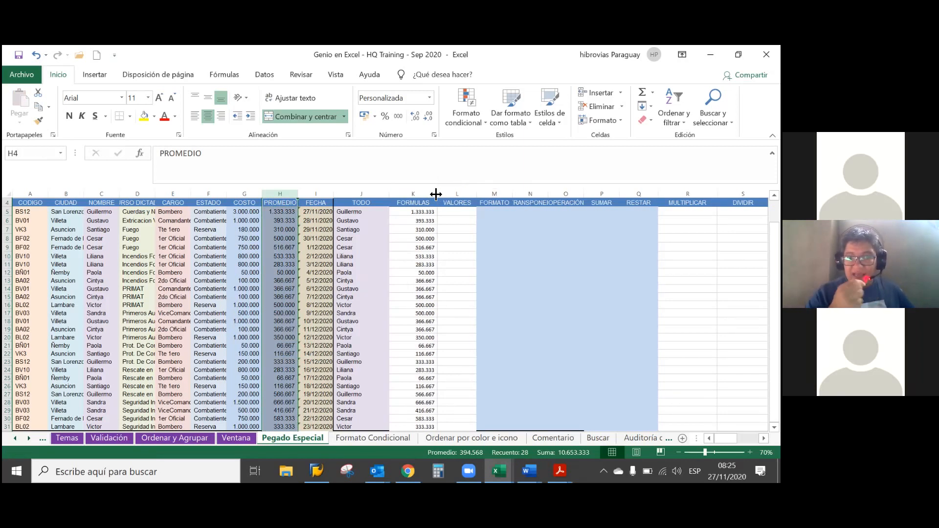
left_click_drag(436, 195, 437, 194)
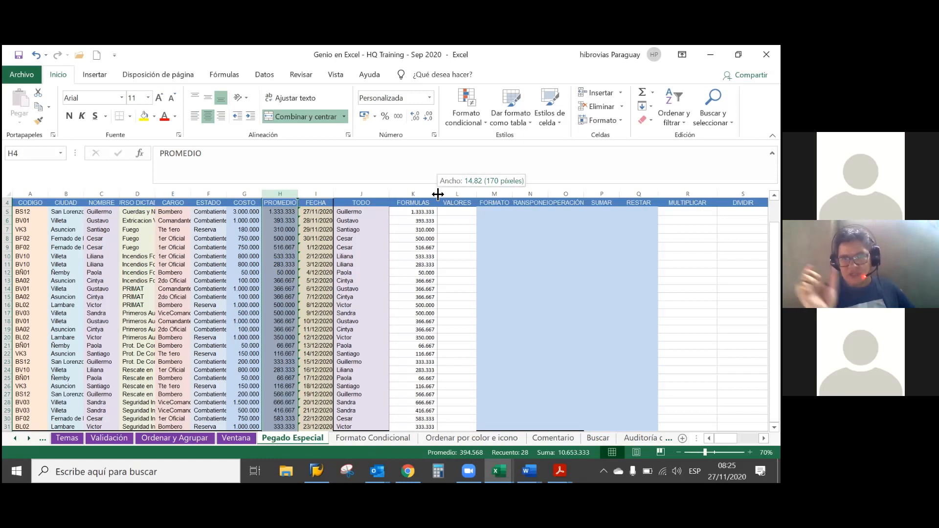
left_click_drag(437, 194, 438, 194)
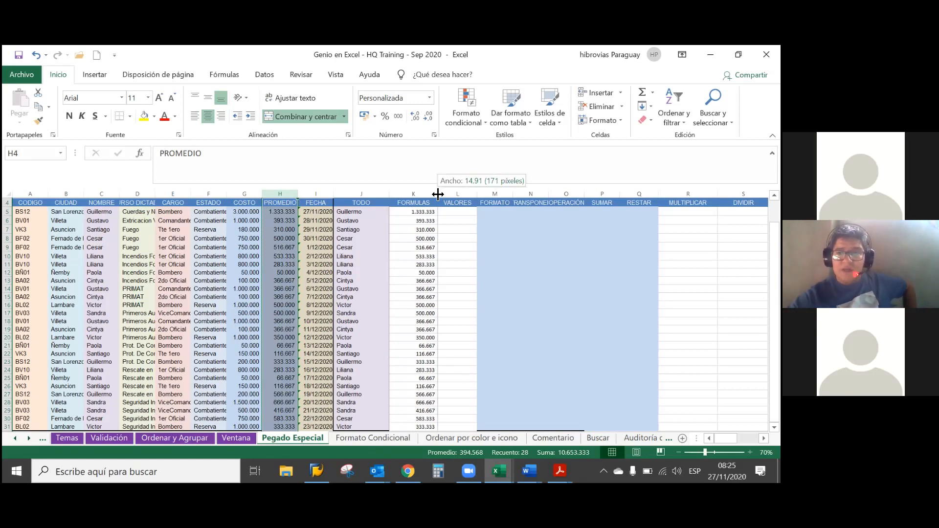
left_click_drag(438, 194, 439, 194)
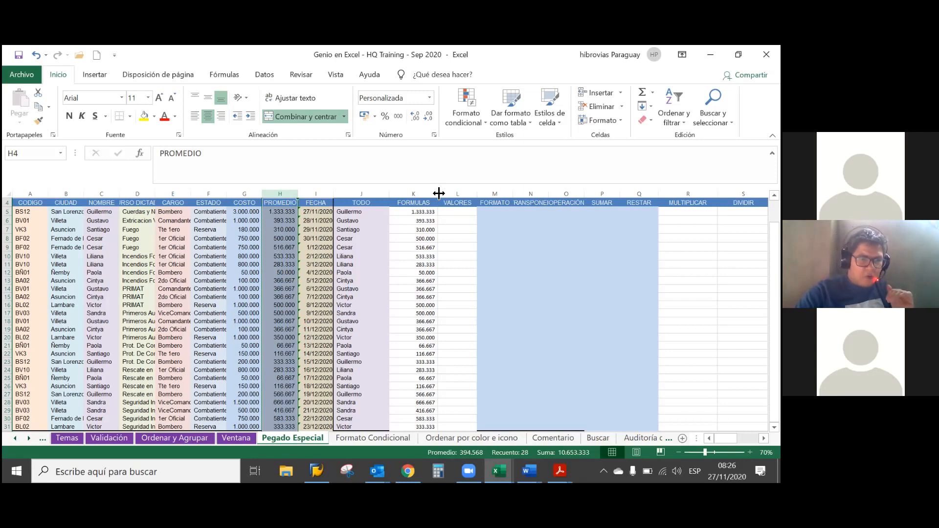
Select cell H5 and check the height measurements of rows 4 and 5 at their borders, without resizing them.
left_click(292, 211)
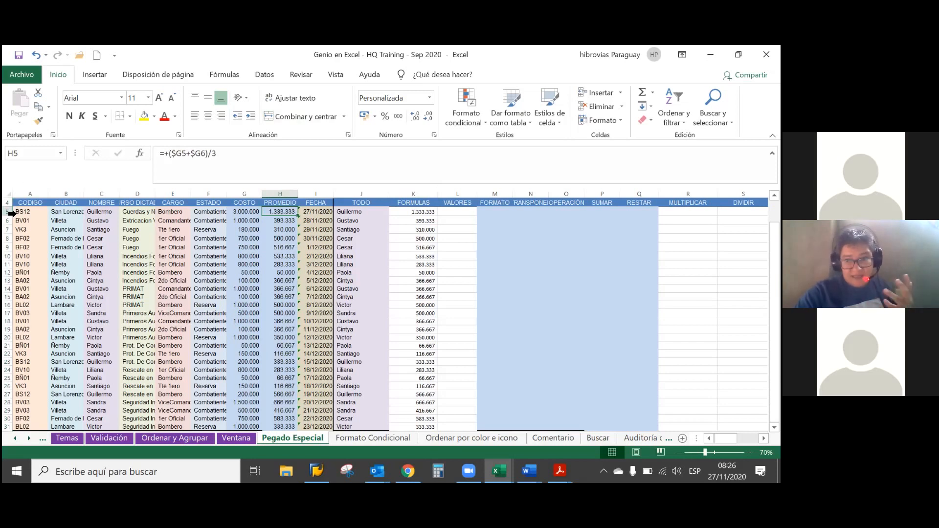
left_click_drag(11, 216, 11, 216)
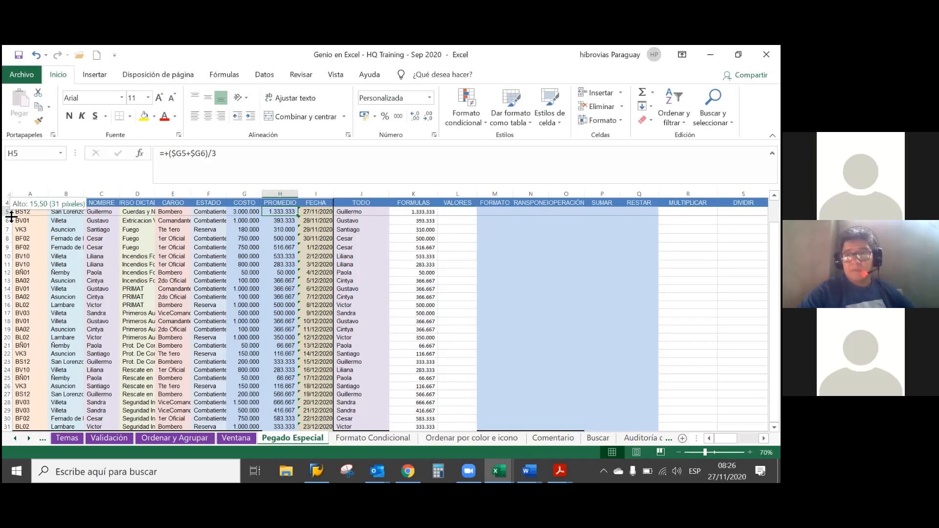
left_click_drag(11, 216, 9, 209)
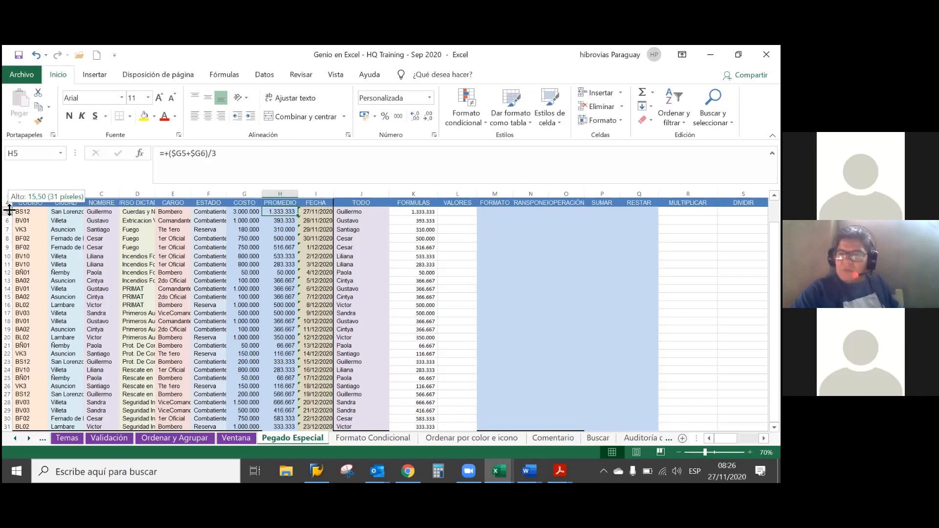
left_click_drag(9, 210, 9, 210)
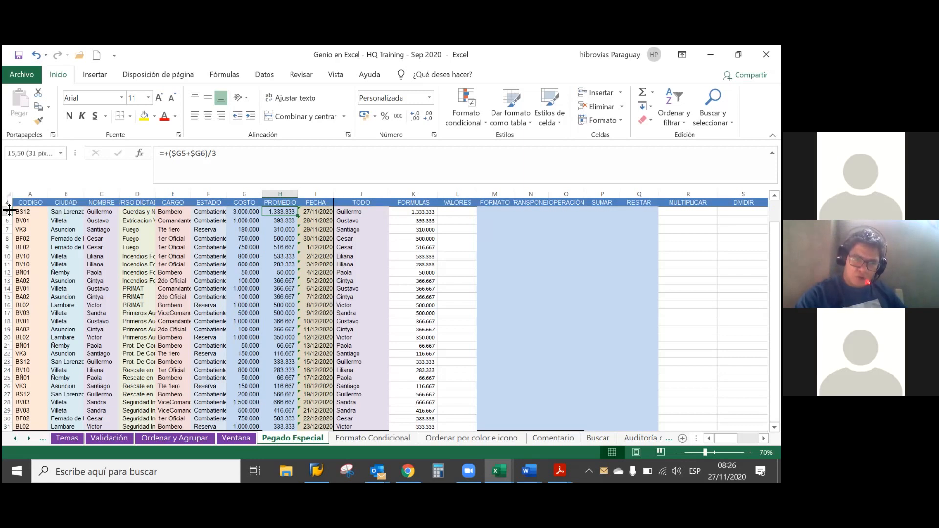
left_click(9, 210)
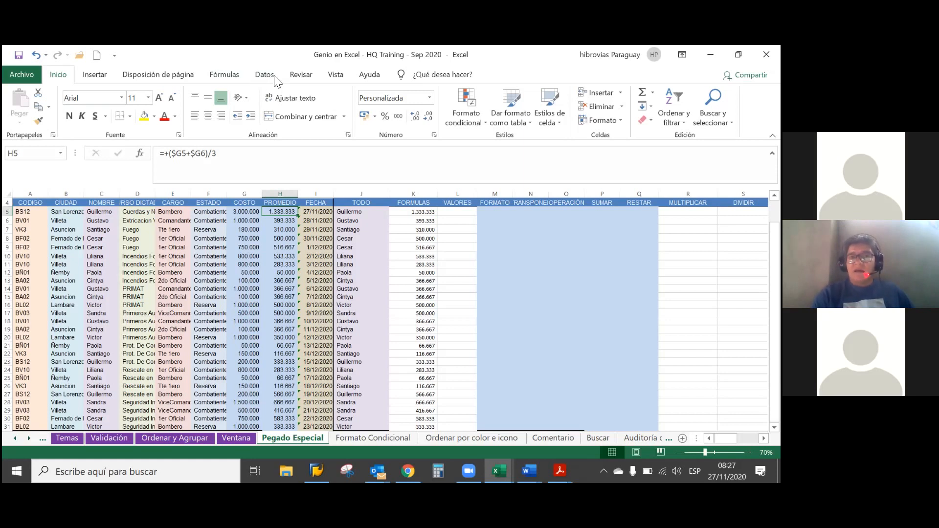
View the Pegado Especial sheet in page break preview, and switch it to Page Layout view at 70% zoom.
left_click(332, 77)
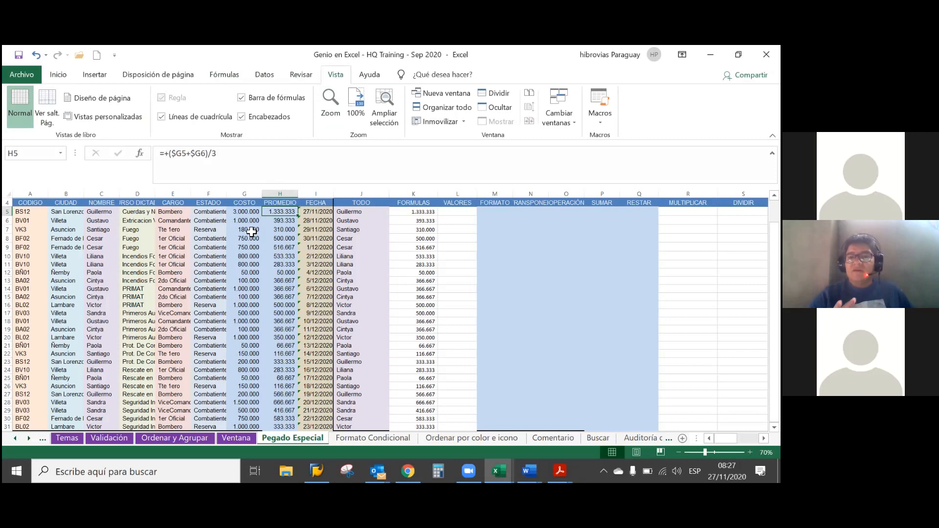
scroll(252, 231, "up", 1)
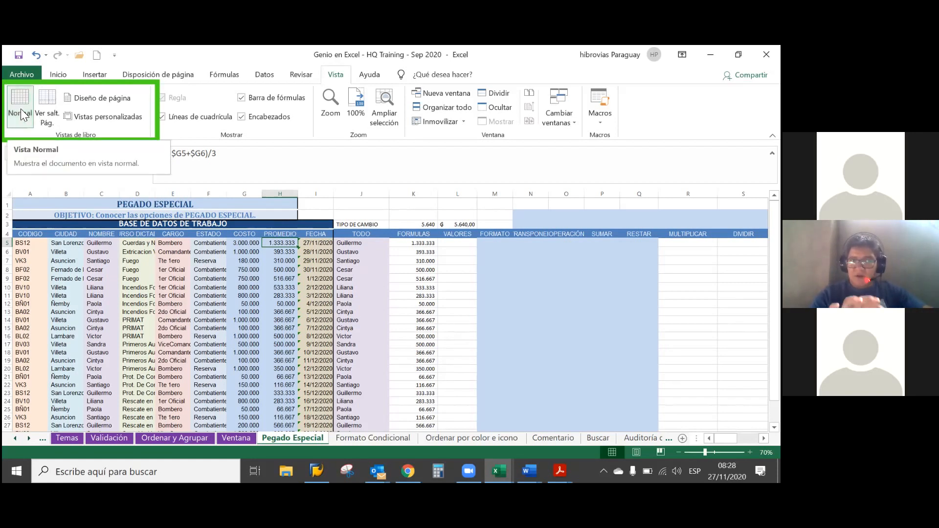
left_click(46, 112)
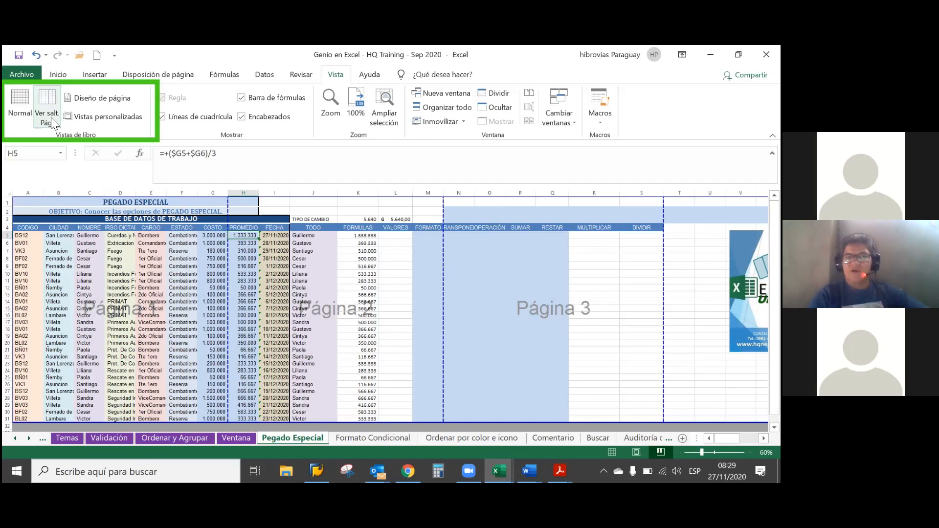
left_click(73, 93)
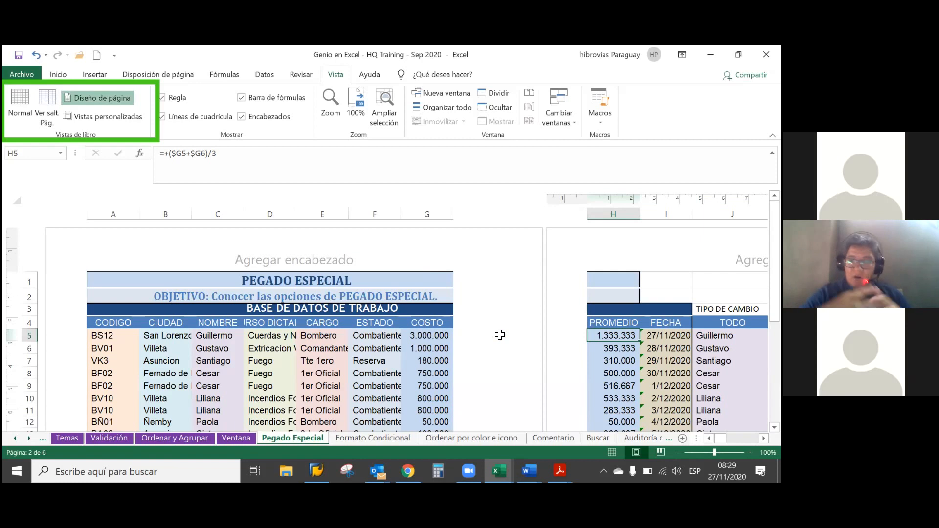
scroll(500, 334, "down", 3)
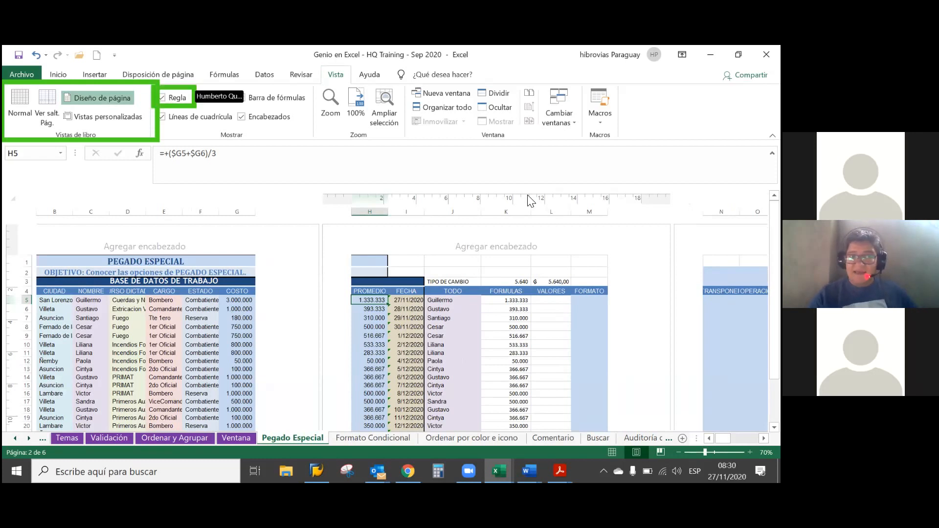
Hide the ruler in Page Layout view and show it again over the sheet's pages.
left_click(176, 97)
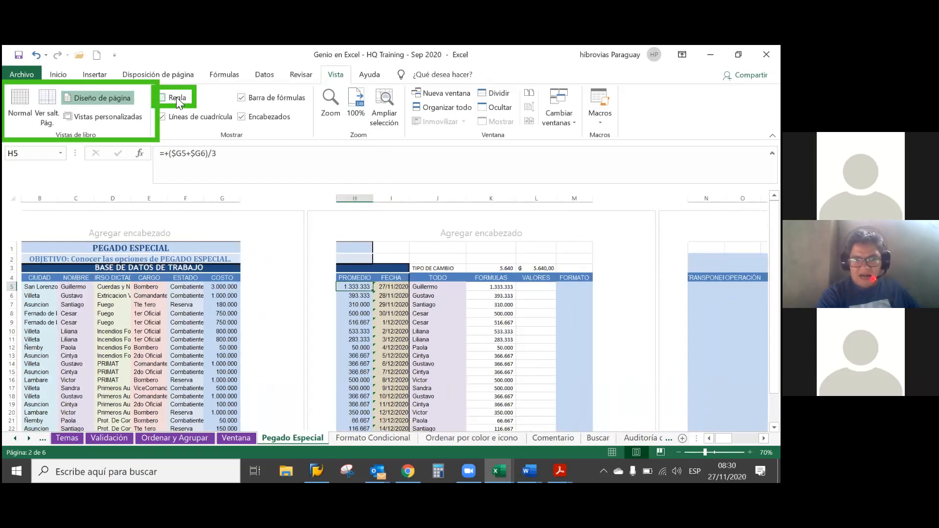
left_click(176, 98)
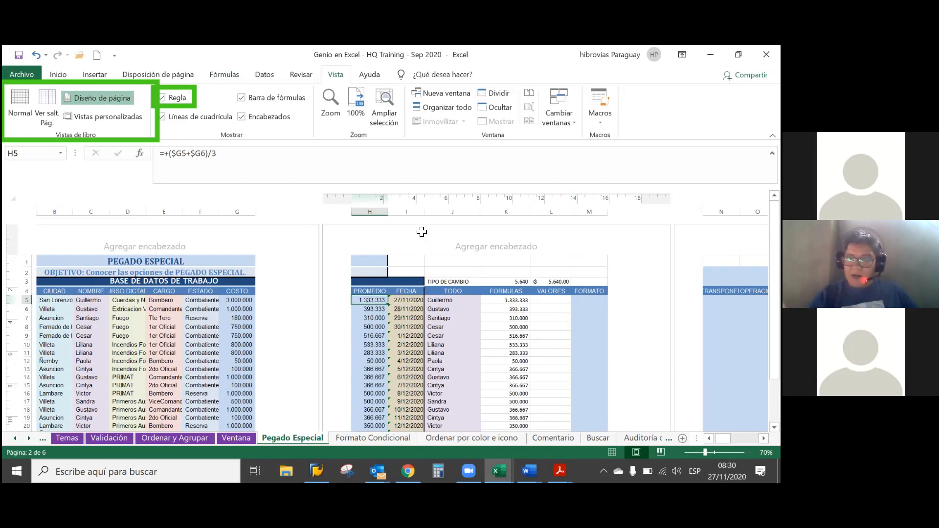
scroll(396, 318, "down", 4)
scroll(396, 318, "up", 5)
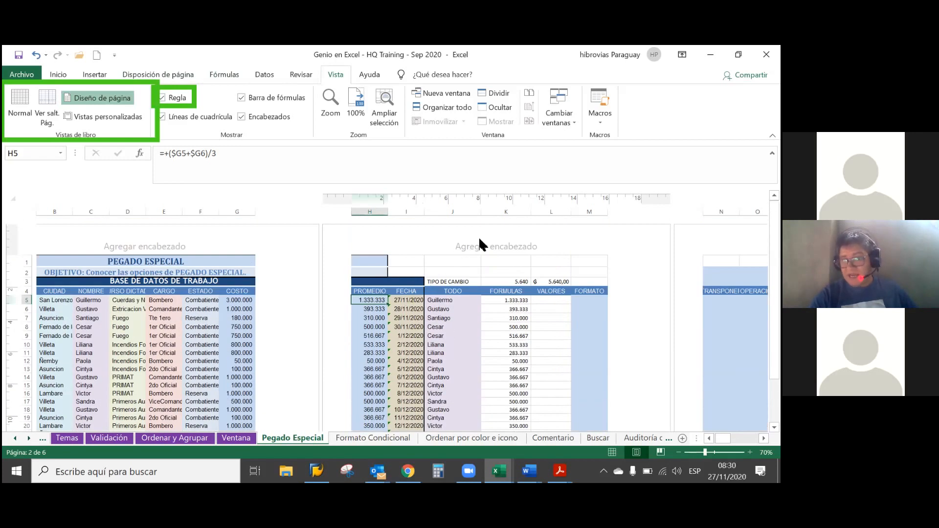